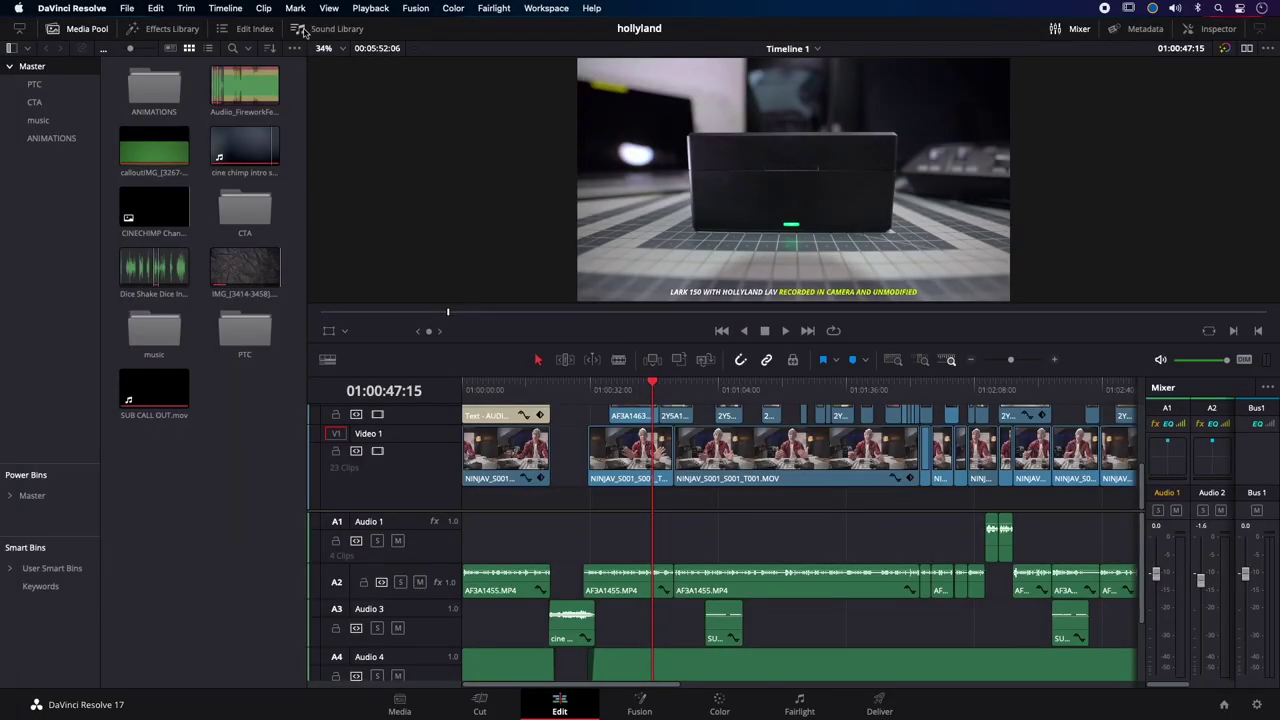
Step: Show the still-empty Sound Library panel in DaVinci Resolve
{"action": "left_click", "coordinate": [302, 30]}
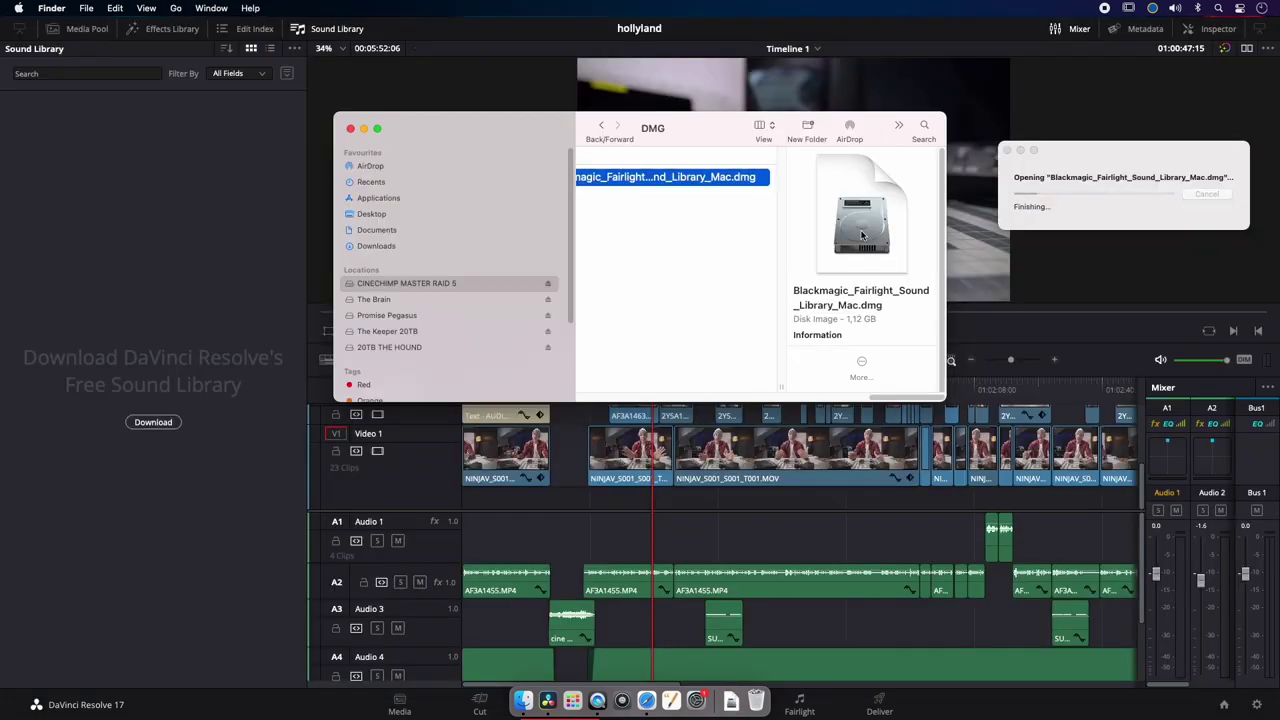
Step: Install the Fairlight Sound Library 1.0 package onto Macintosh HD, authorising with the admin password
{"action": "double_click", "coordinate": [477, 313]}
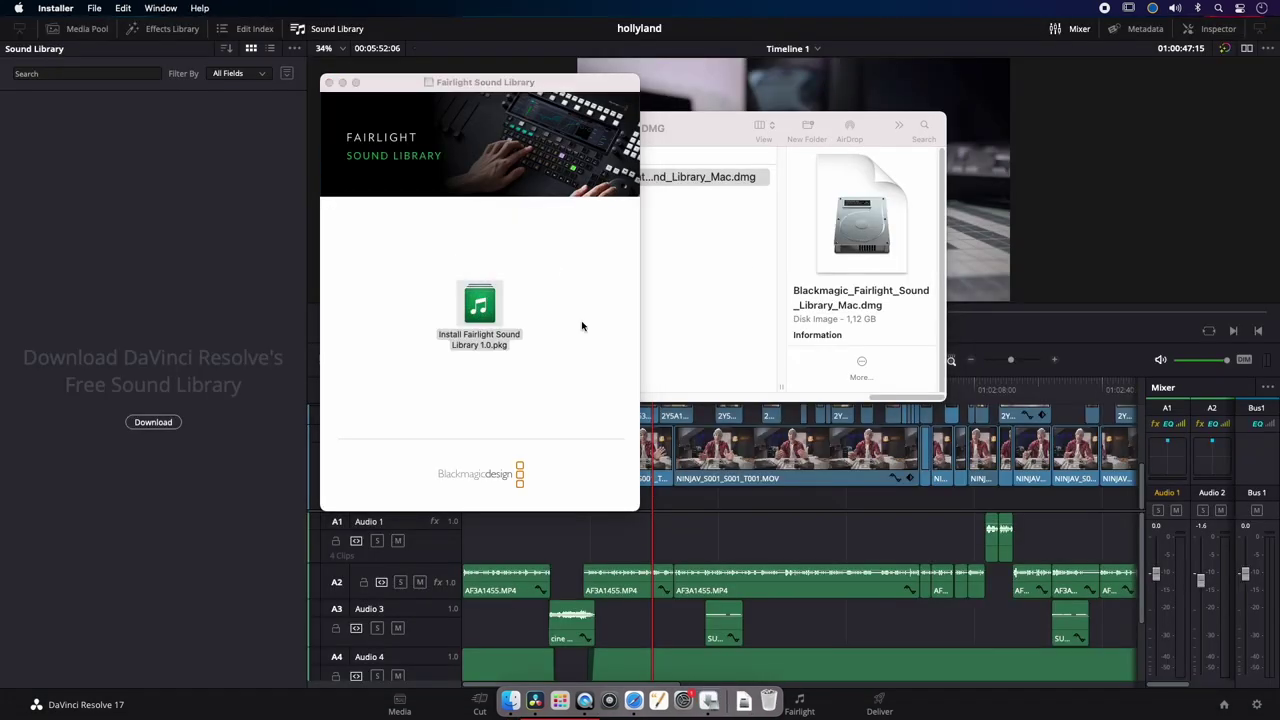
{"action": "left_click", "coordinate": [808, 441]}
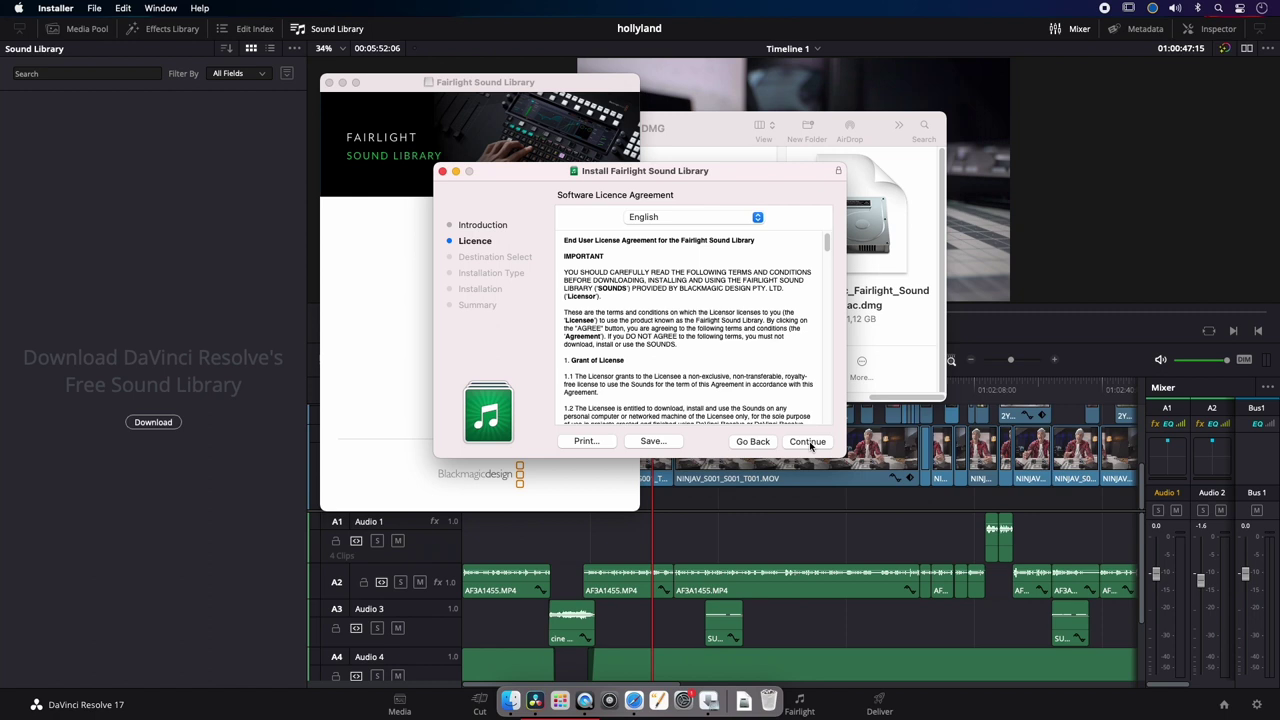
{"action": "left_click", "coordinate": [808, 442]}
{"action": "left_click", "coordinate": [780, 360]}
{"action": "left_click", "coordinate": [765, 408]}
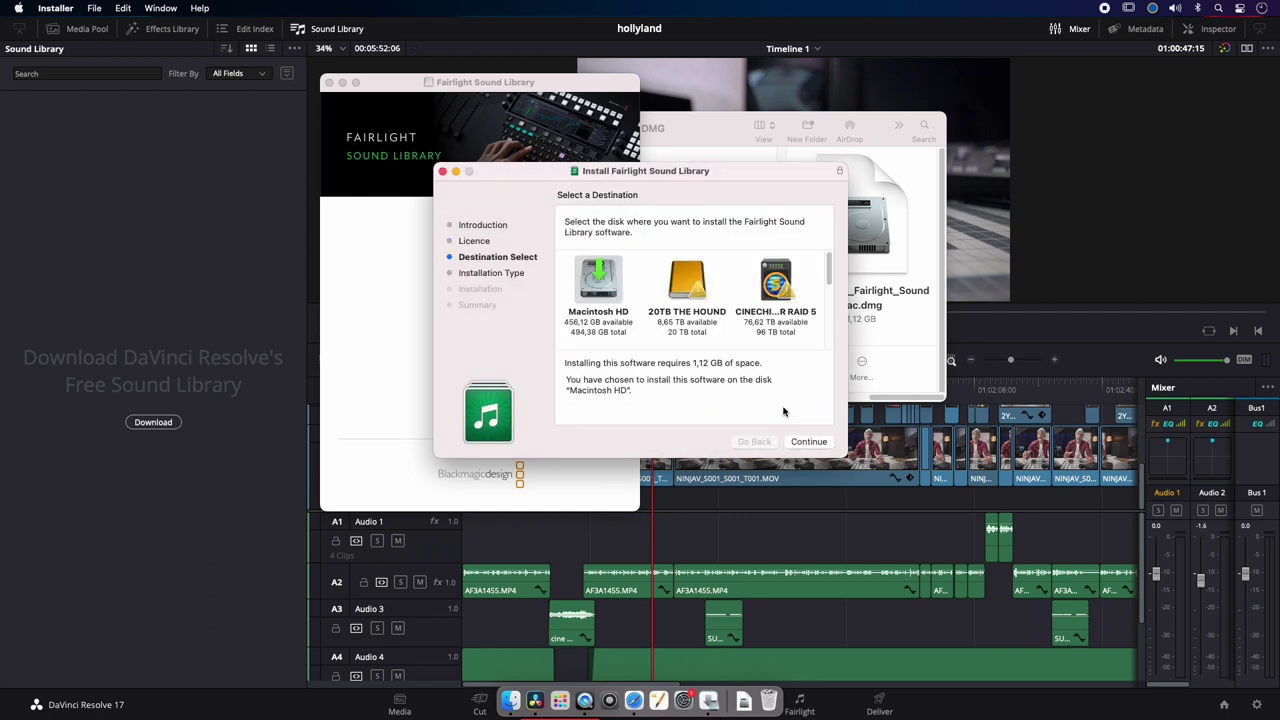
{"action": "left_click", "coordinate": [809, 442]}
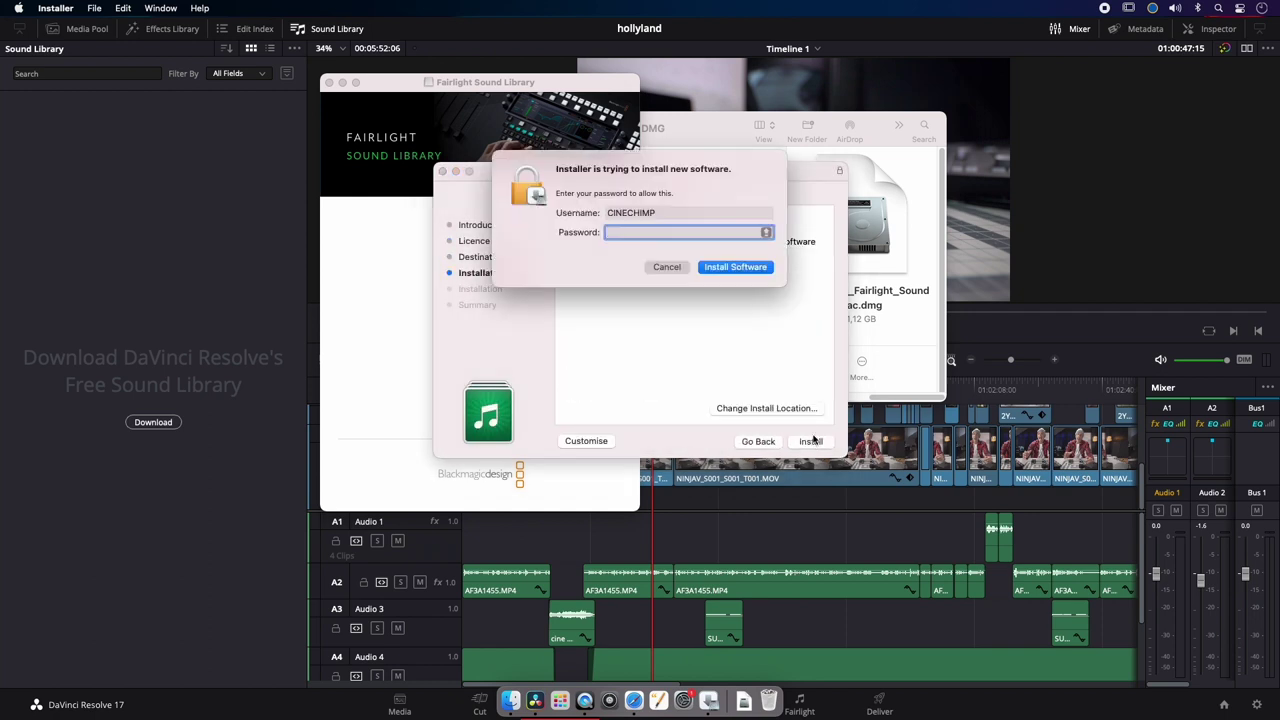
{"action": "key", "text": "Return"}
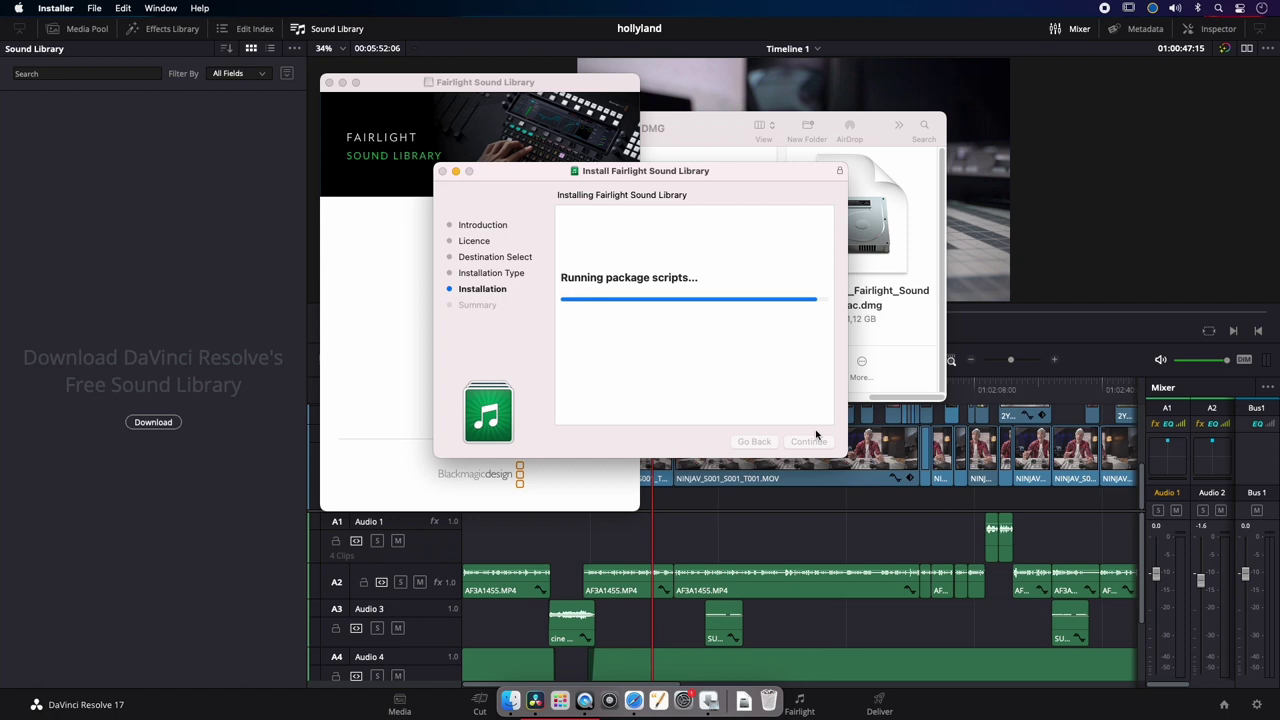
{"action": "left_click", "coordinate": [816, 438]}
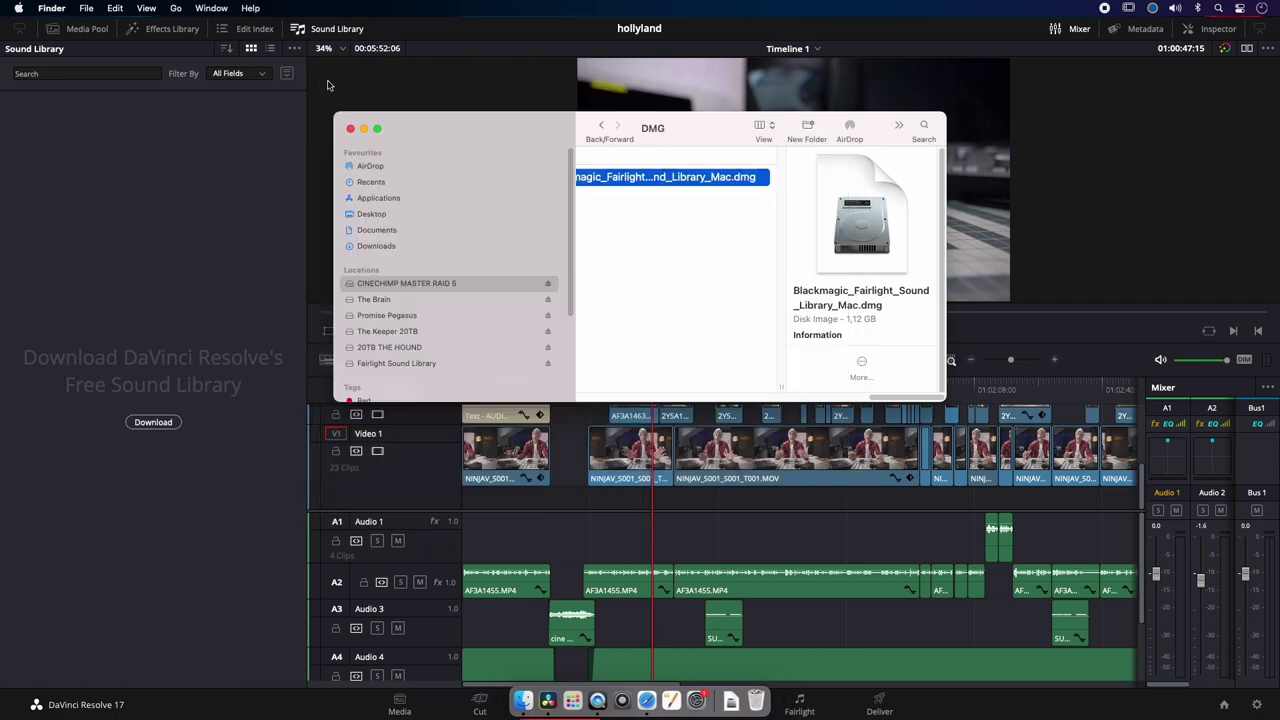
Step: Load the 'how to use copy camera media safely' project from the Project Manager
{"action": "scroll", "coordinate": [818, 396], "scroll_direction": "left", "scroll_amount": 3}
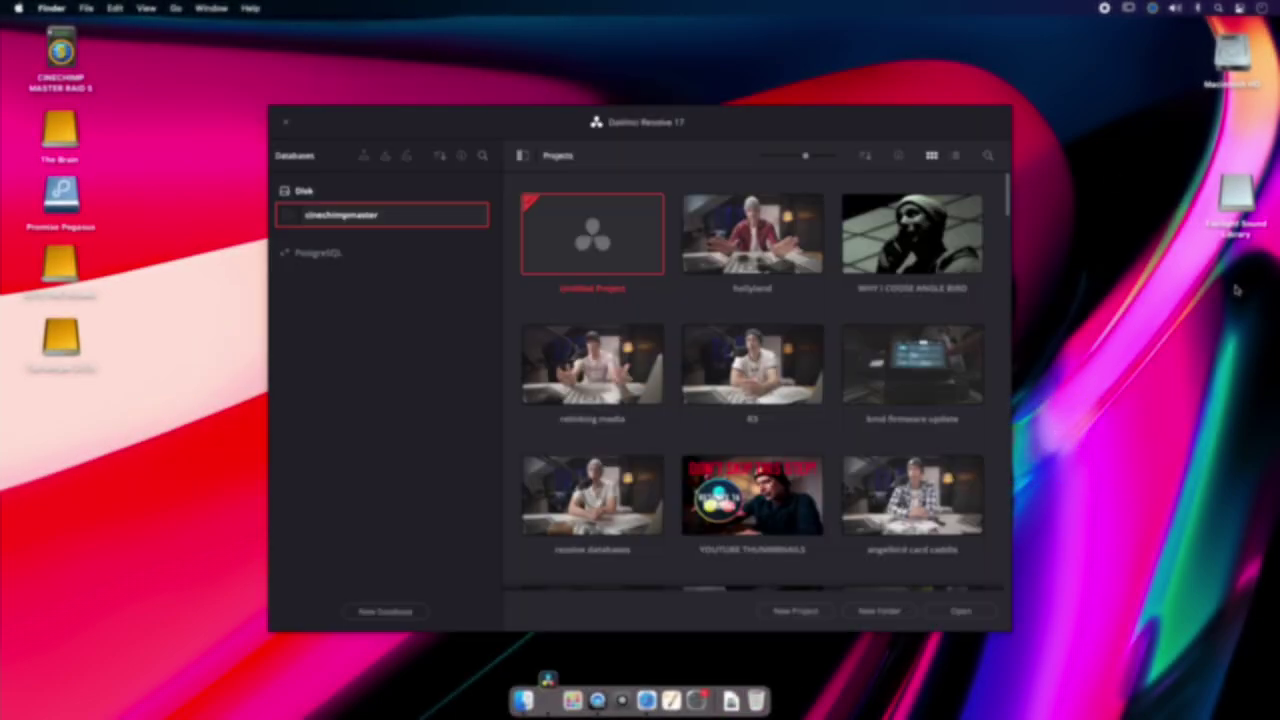
{"action": "double_click", "coordinate": [785, 240]}
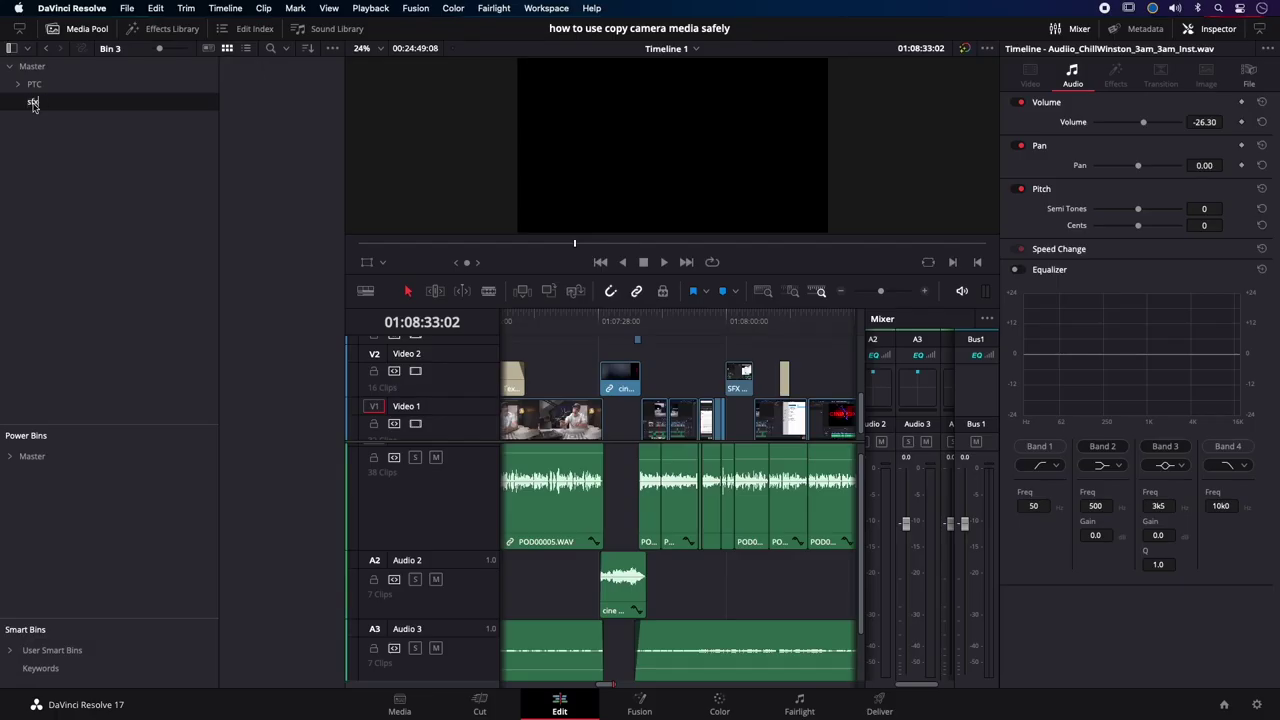
Step: Name the new media pool bin AUDIO
{"action": "type", "text": "O"}
{"action": "key", "text": "Return"}
{"action": "key", "text": "super+Tab"}
{"action": "key", "text": "super+Tab"}
{"action": "key", "text": "super+Tab"}
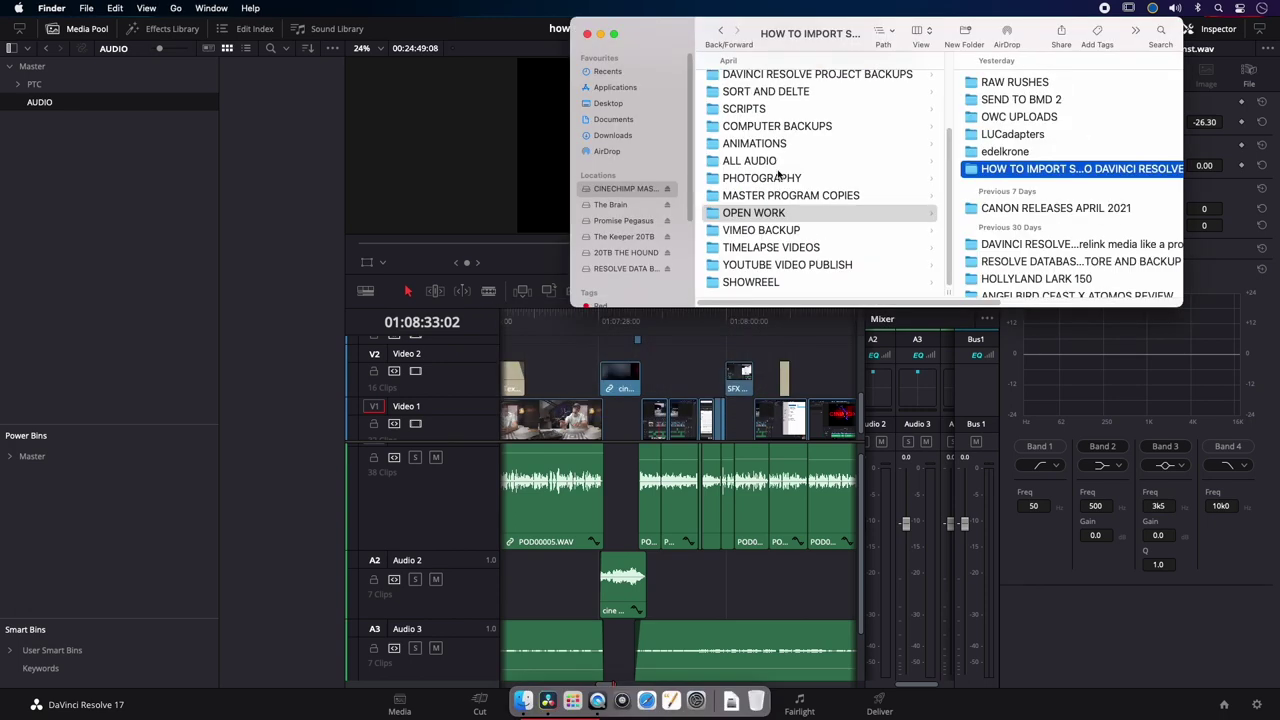
Step: Import PE-40-Track-97b from SOUNDFX_SORTING2 > SFX > PE 40 - Guns into the AUDIO bin
{"action": "left_click", "coordinate": [1143, 84]}
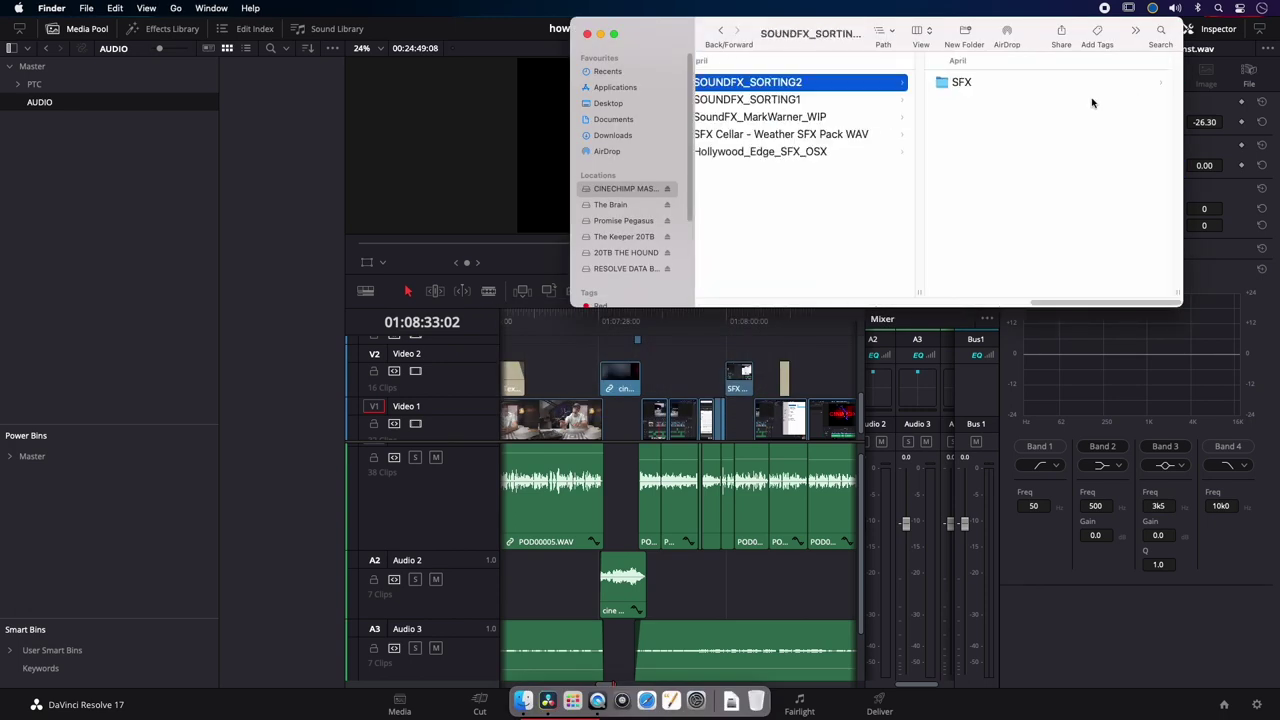
{"action": "left_click", "coordinate": [975, 85]}
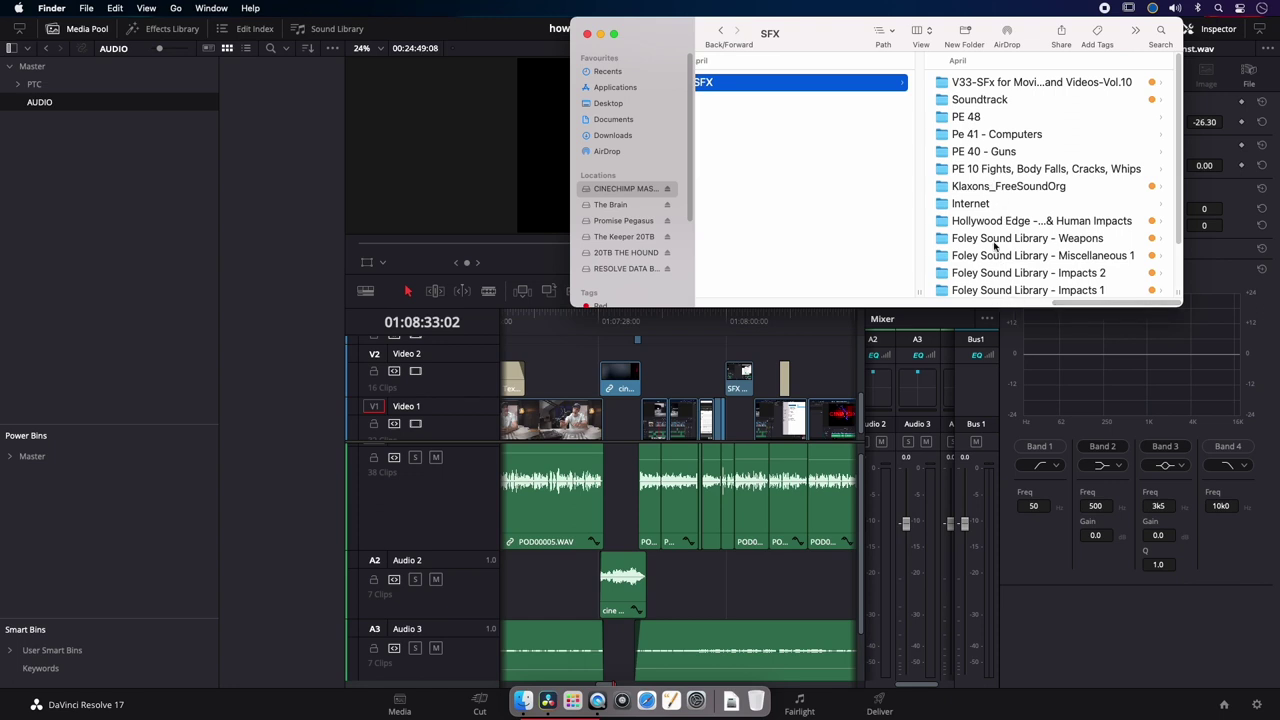
{"action": "left_click", "coordinate": [990, 152]}
{"action": "left_click", "coordinate": [962, 118]}
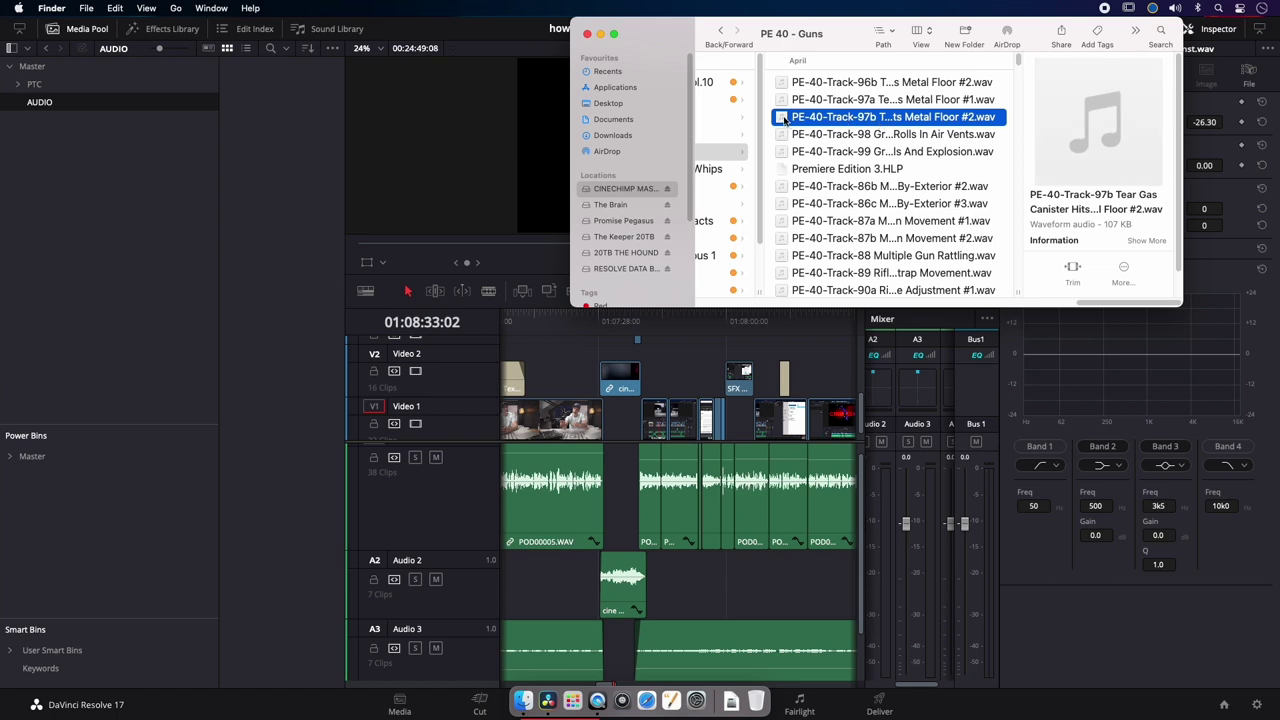
{"action": "left_click_drag", "start_coordinate": [785, 118], "coordinate": [280, 105]}
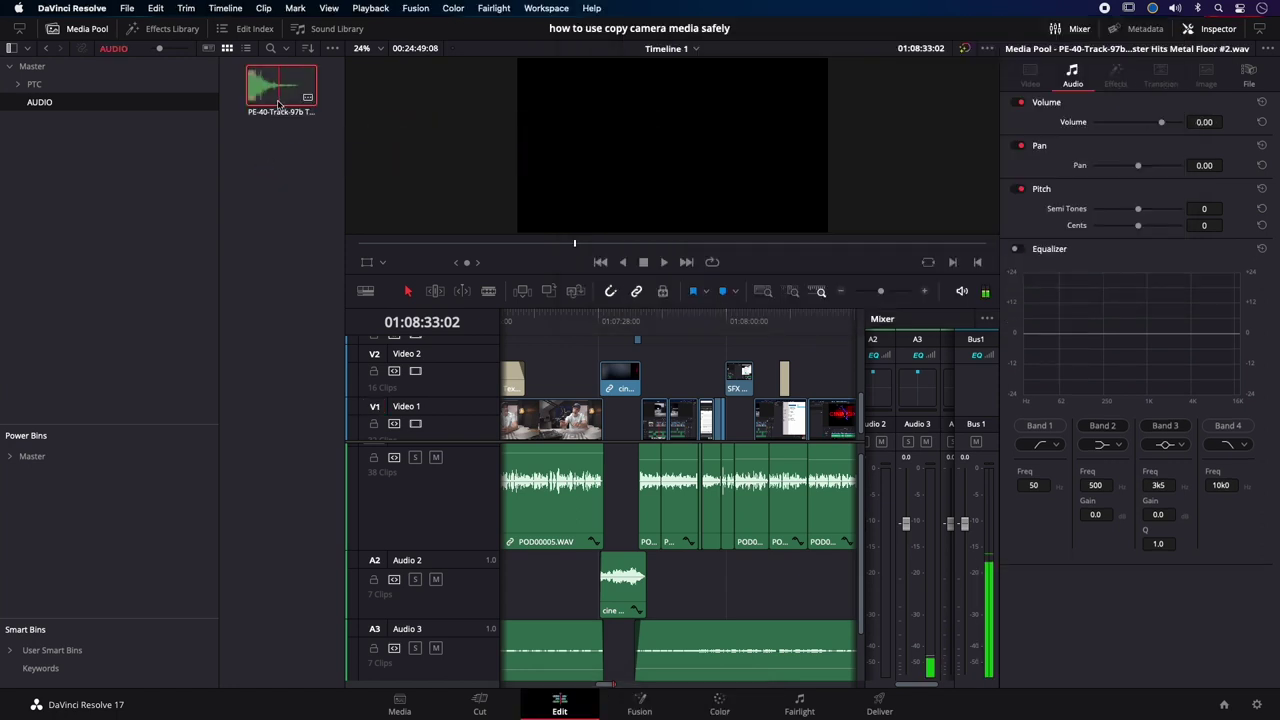
Step: Load the PE-40-Track-97b clip in the source viewer and play it back
{"action": "double_click", "coordinate": [279, 104]}
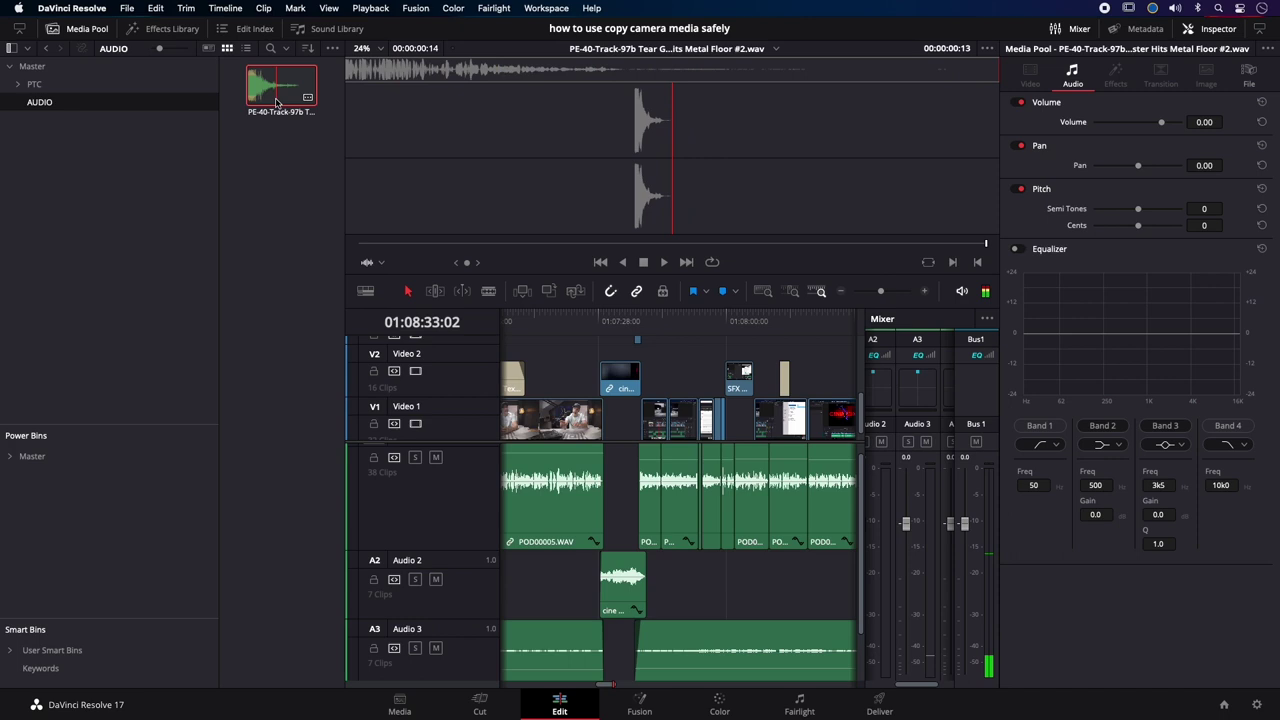
{"action": "key", "text": "space"}
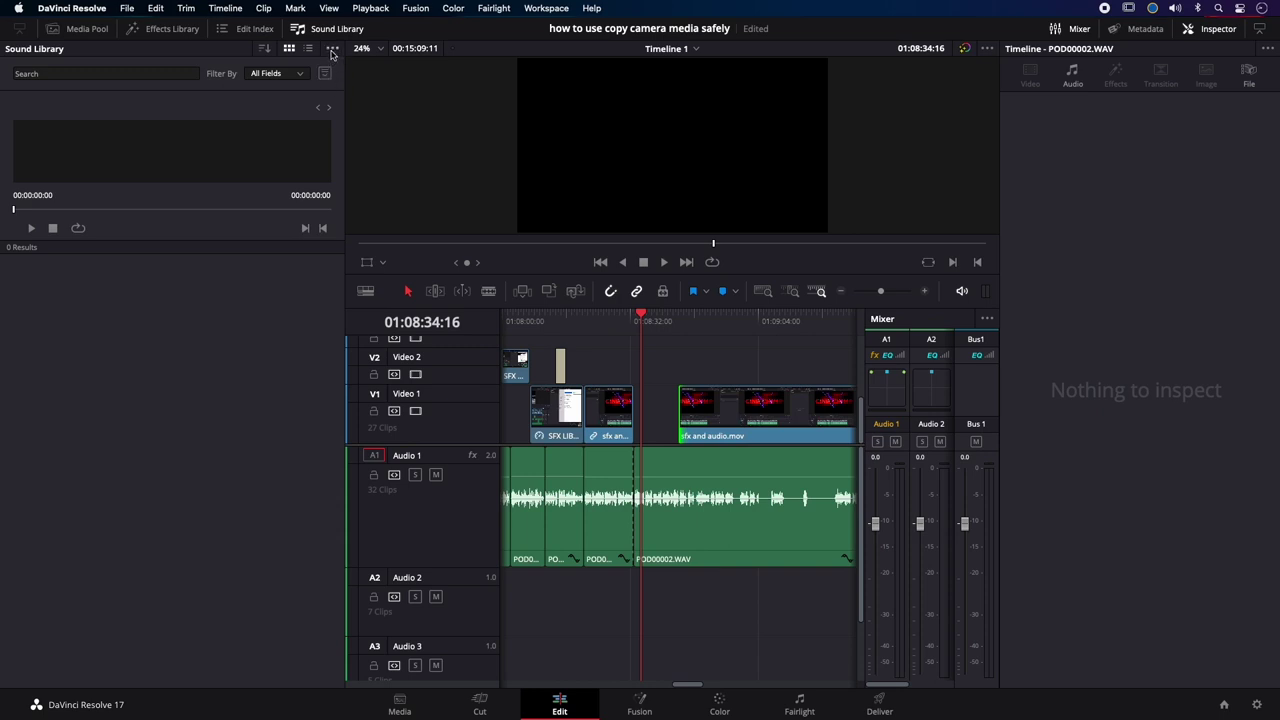
Step: Add CINECHIMP MASTER RAID 5 > ALL AUDIO > SFX as a new Sound Library folder
{"action": "left_click", "coordinate": [325, 74]}
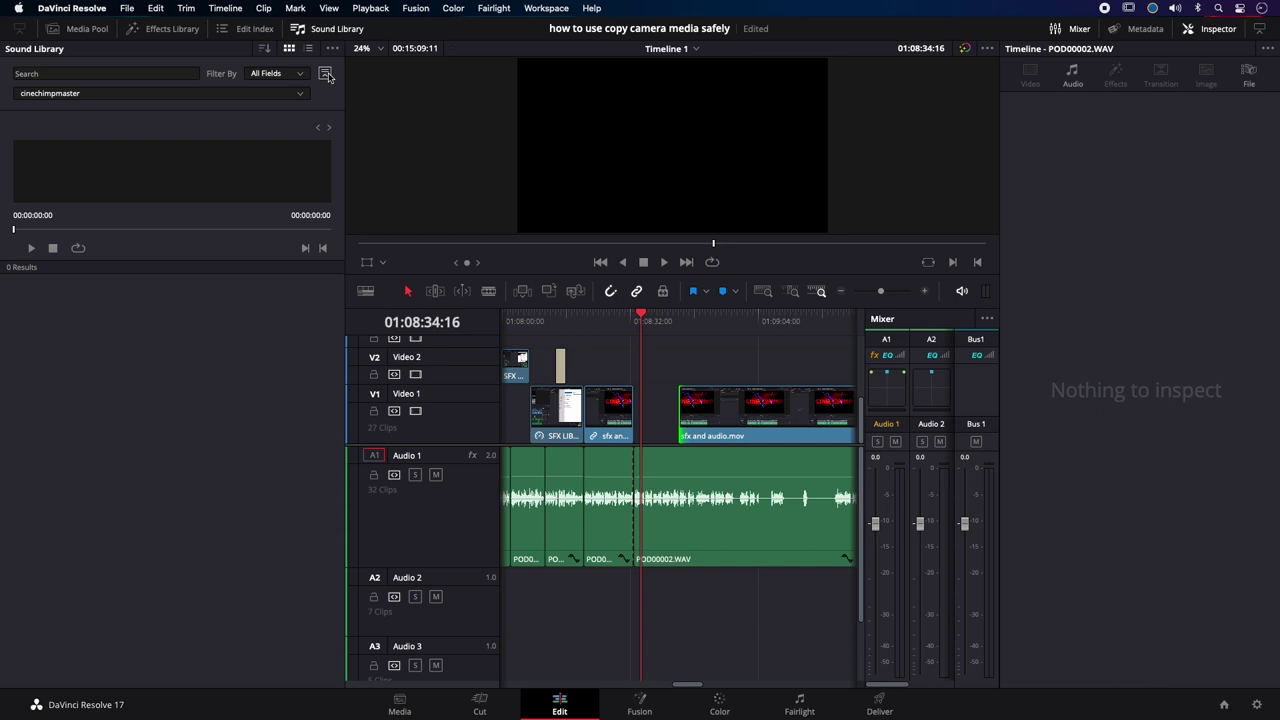
{"action": "left_click", "coordinate": [326, 75]}
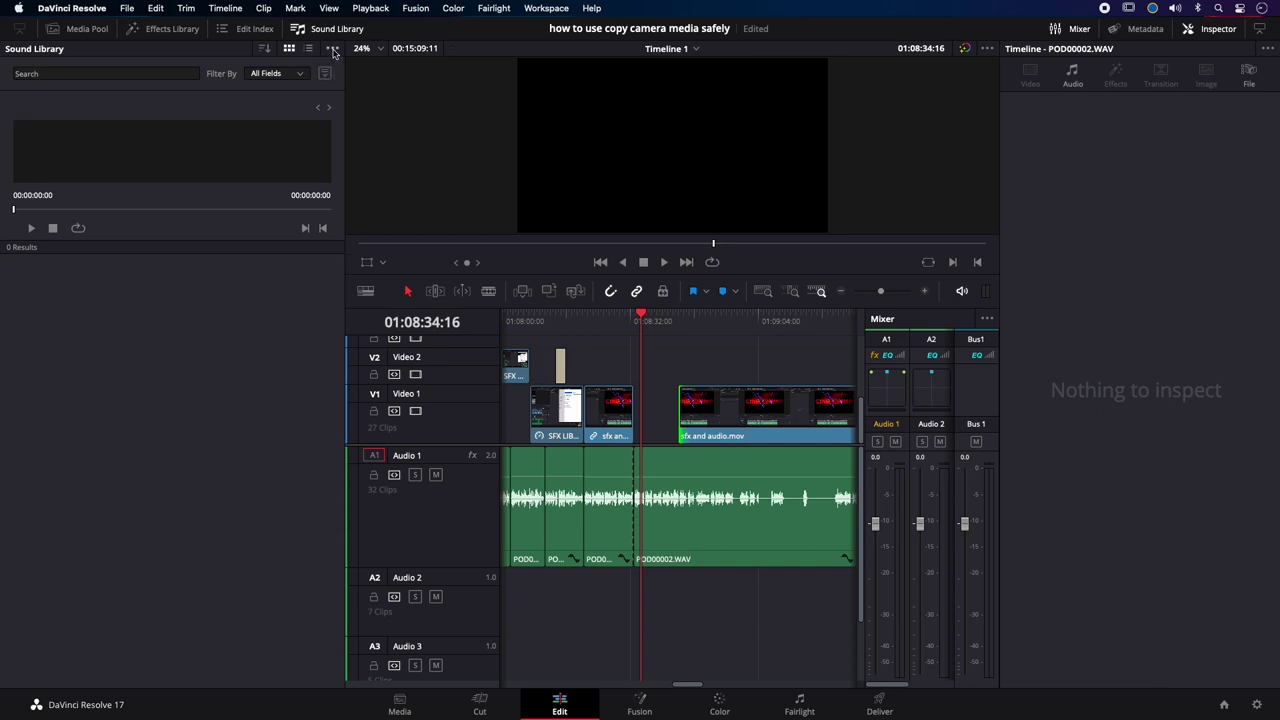
{"action": "left_click", "coordinate": [333, 49]}
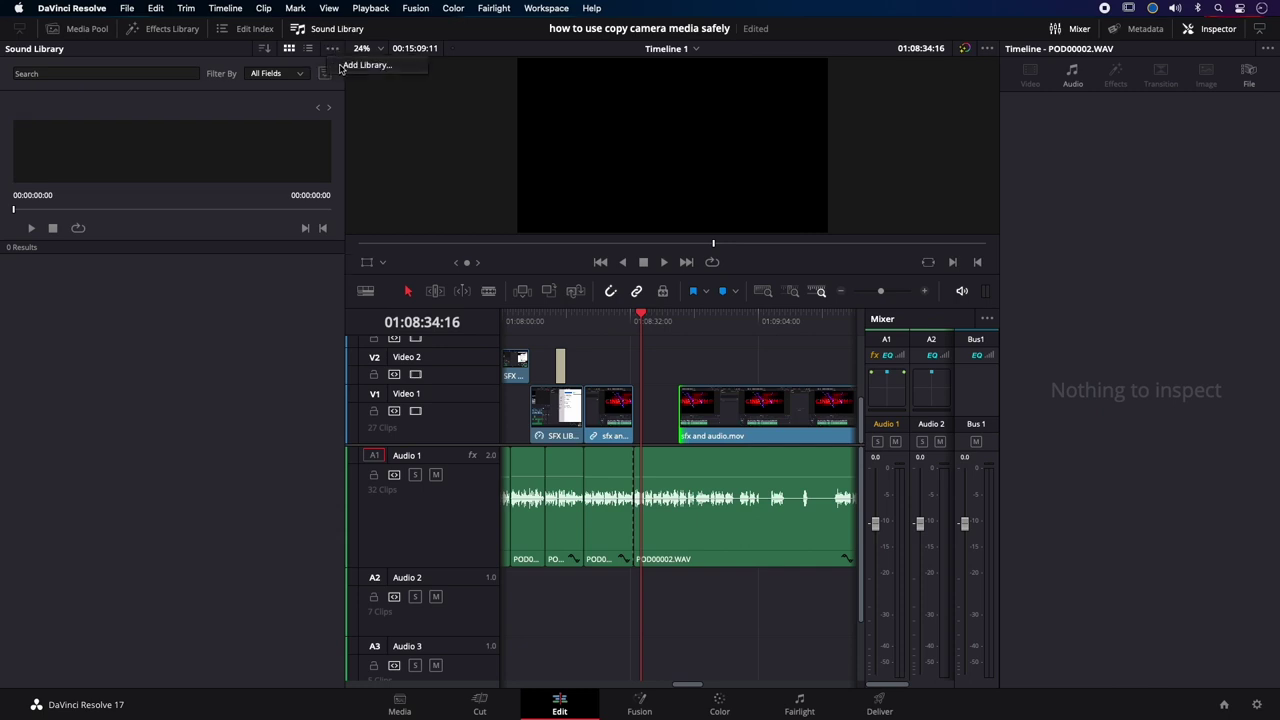
{"action": "left_click", "coordinate": [355, 66]}
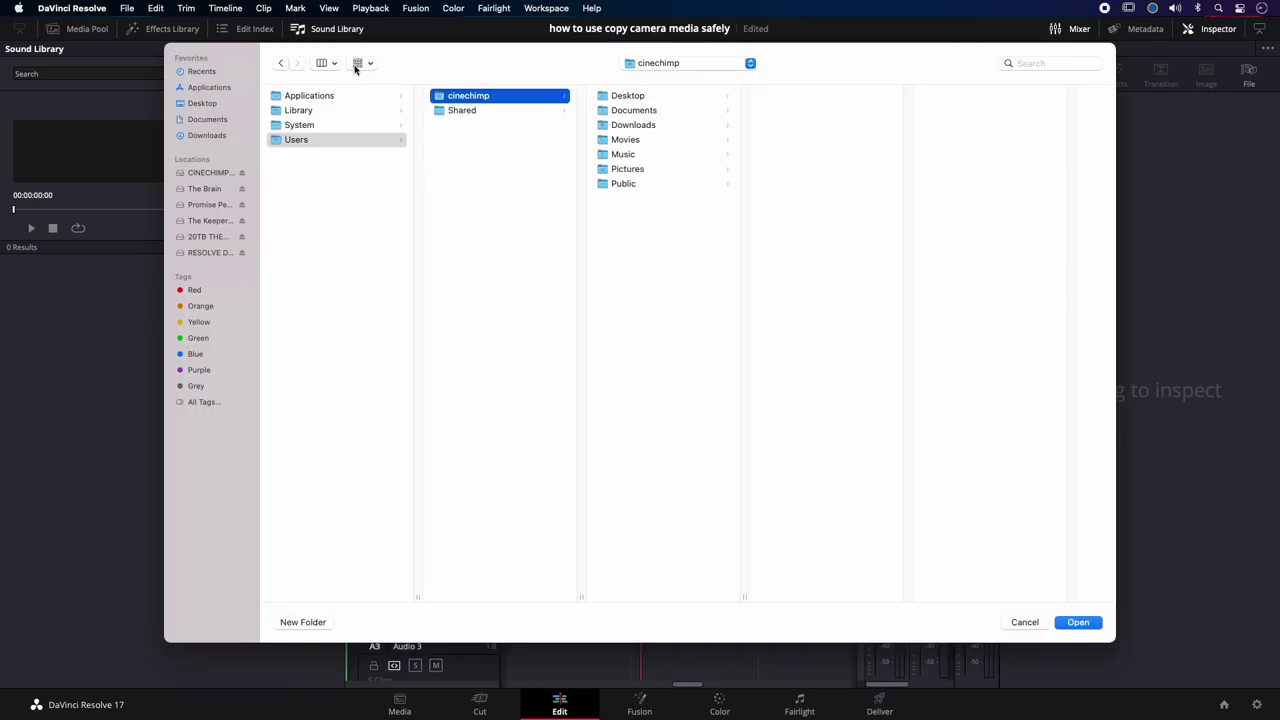
{"action": "left_click", "coordinate": [218, 173]}
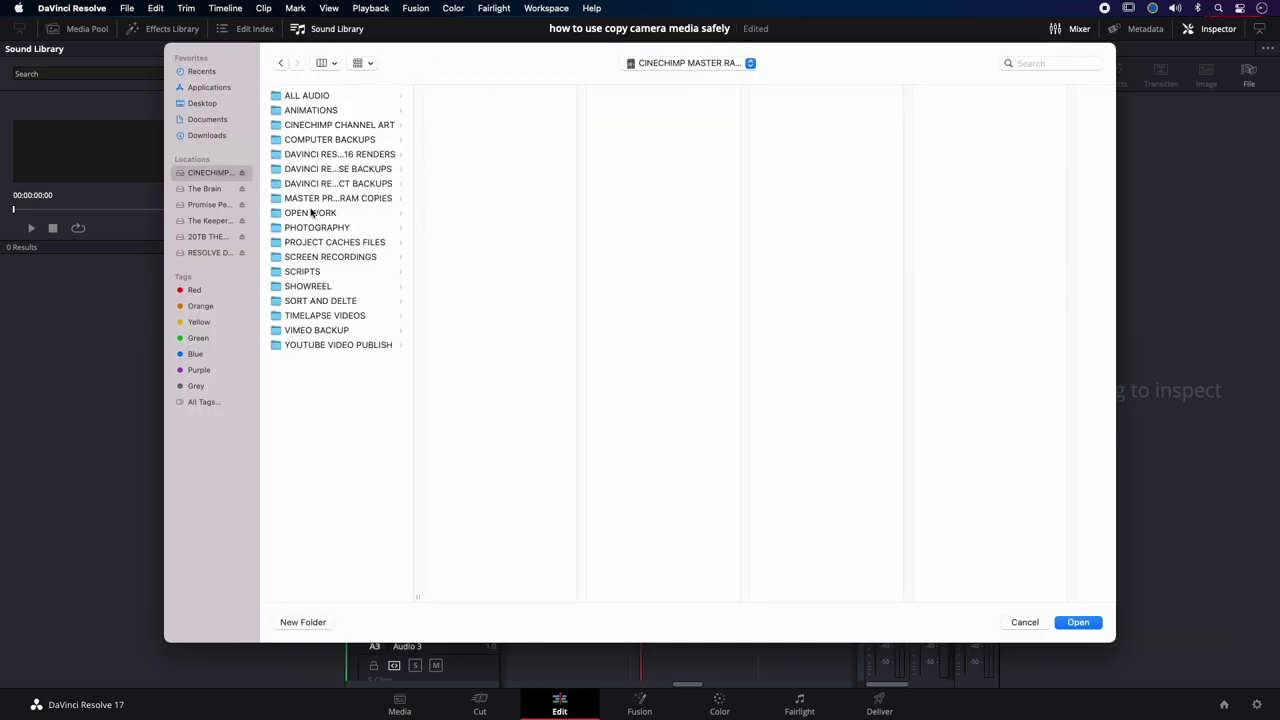
{"action": "left_click", "coordinate": [307, 96]}
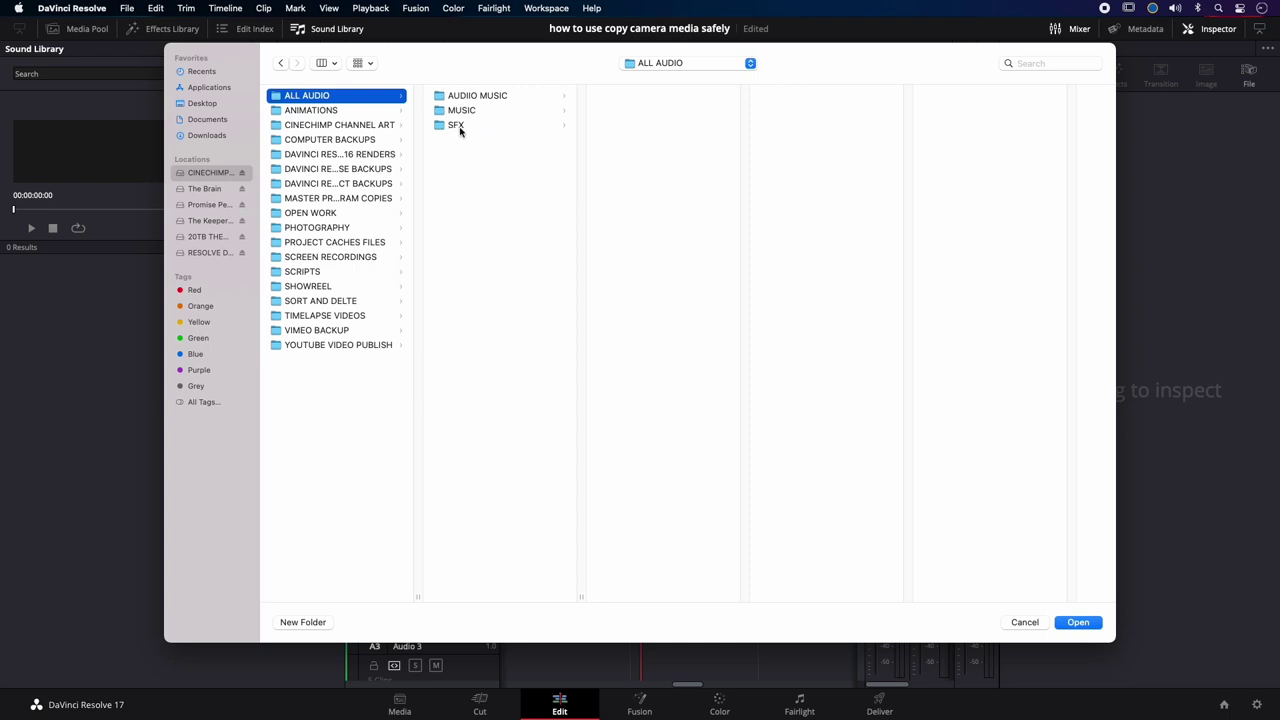
{"action": "left_click", "coordinate": [461, 127]}
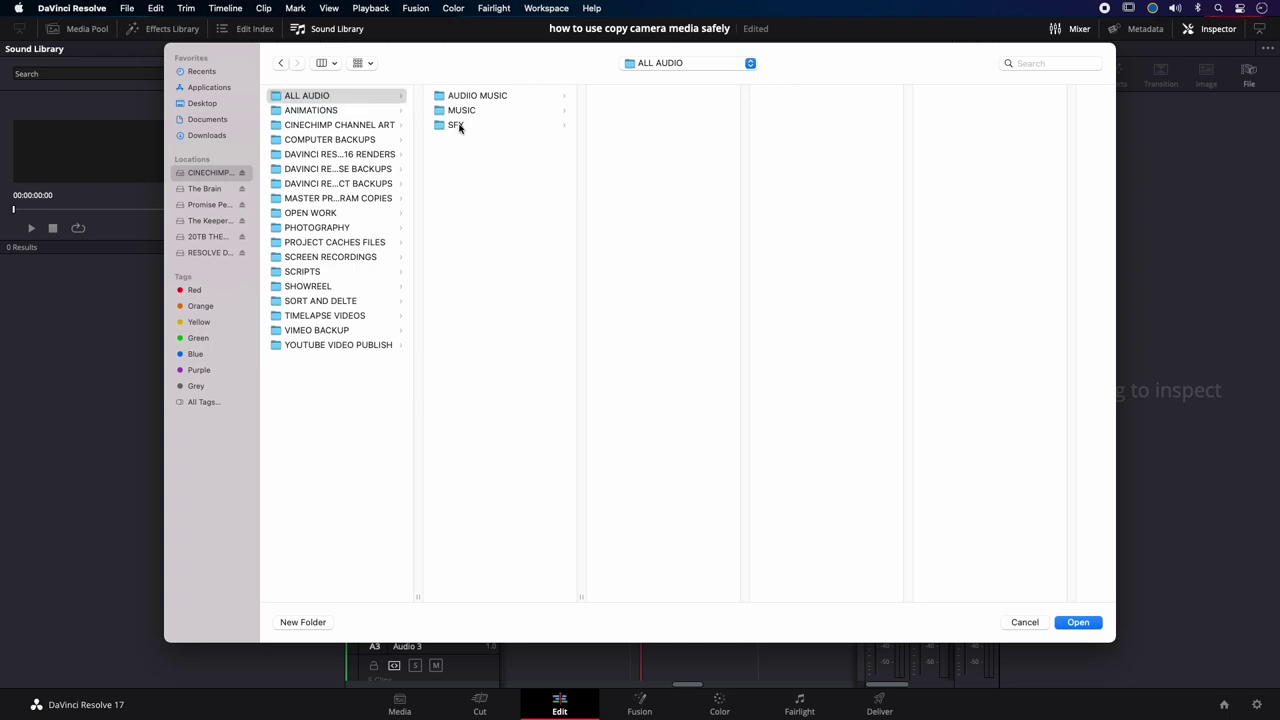
{"action": "left_click", "coordinate": [1079, 624]}
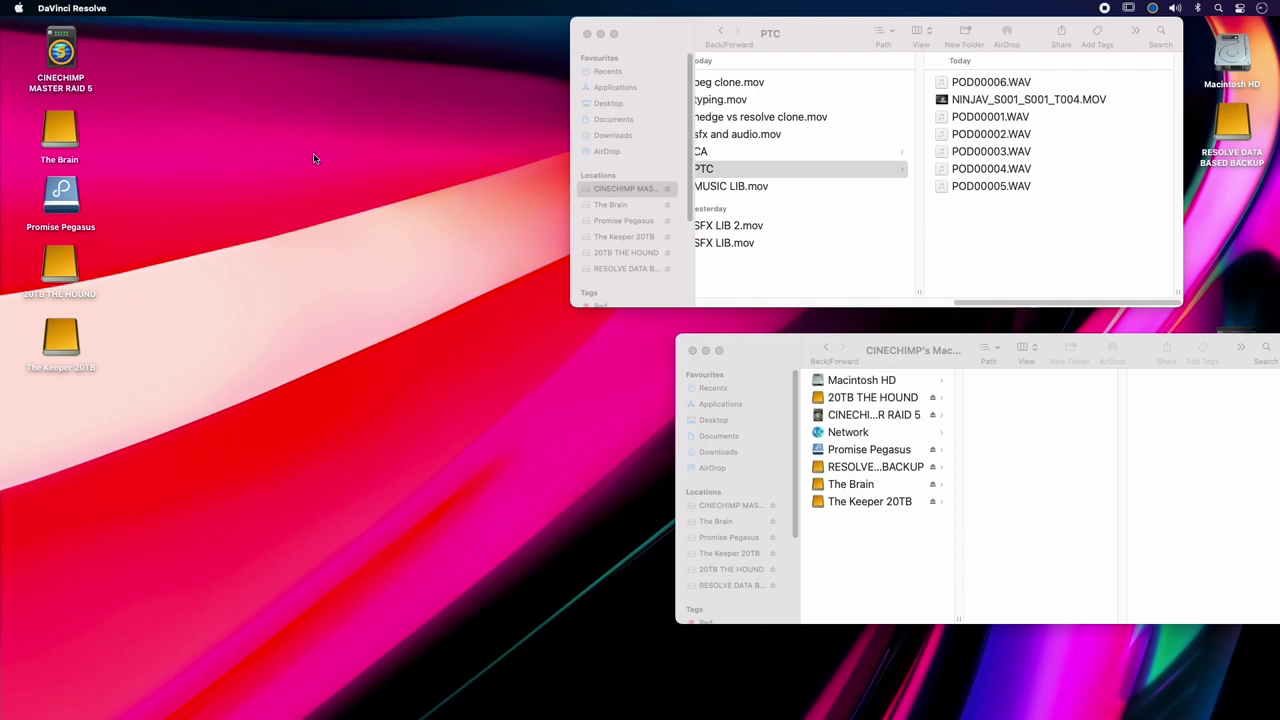
Step: Reopen the 'how to use copy camera media safely' project from the Project Manager
{"action": "left_click", "coordinate": [571, 459]}
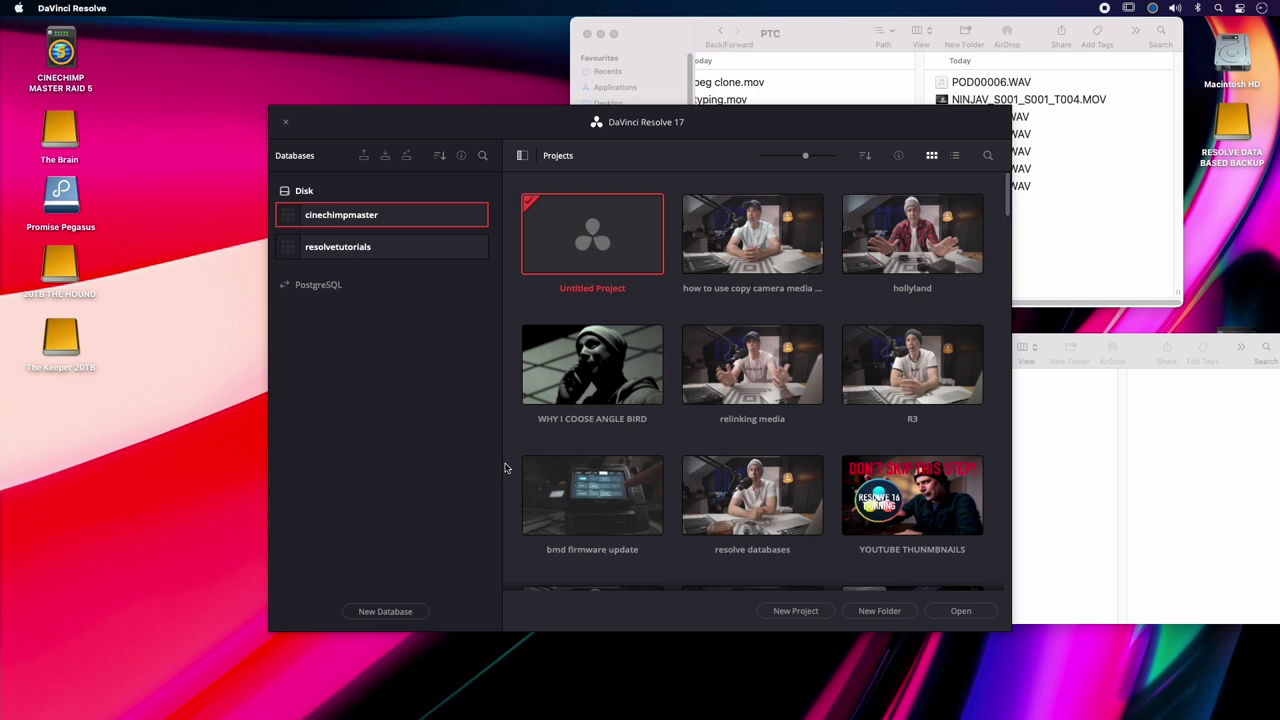
{"action": "double_click", "coordinate": [706, 229]}
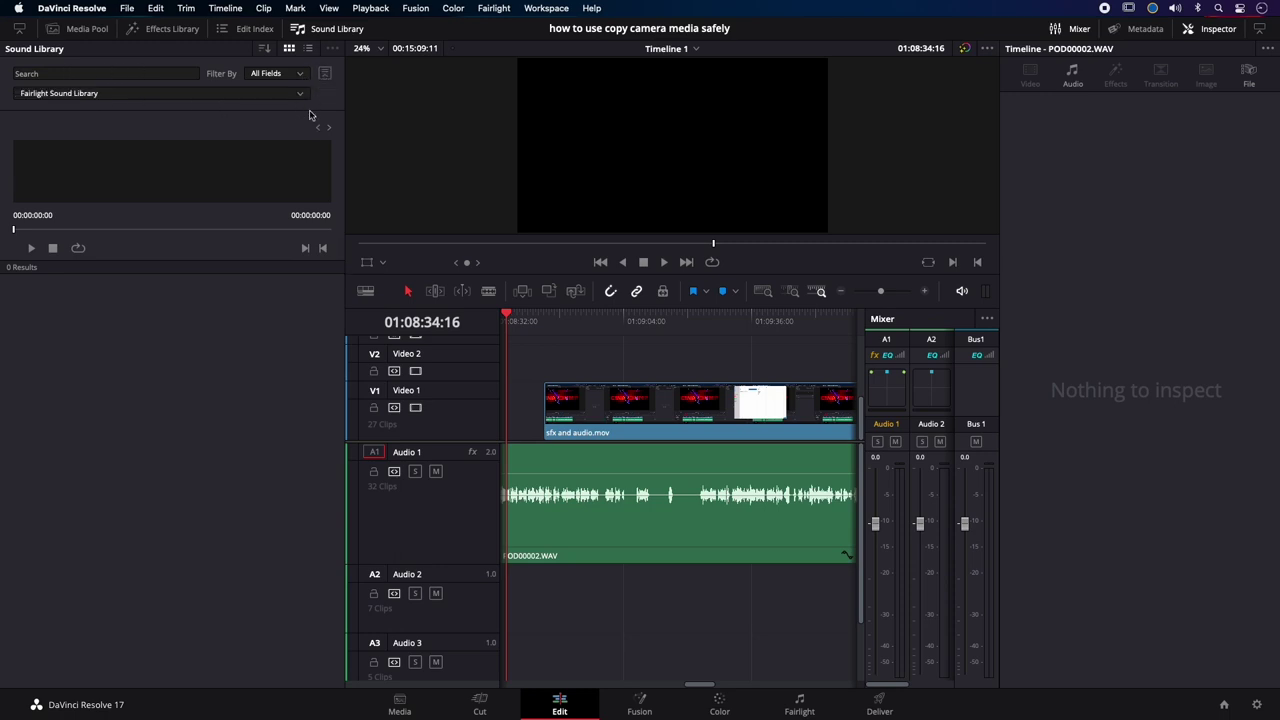
Step: Select the cinechimpmaster library database, test a keyword search, then clear the search field
{"action": "left_click", "coordinate": [300, 93]}
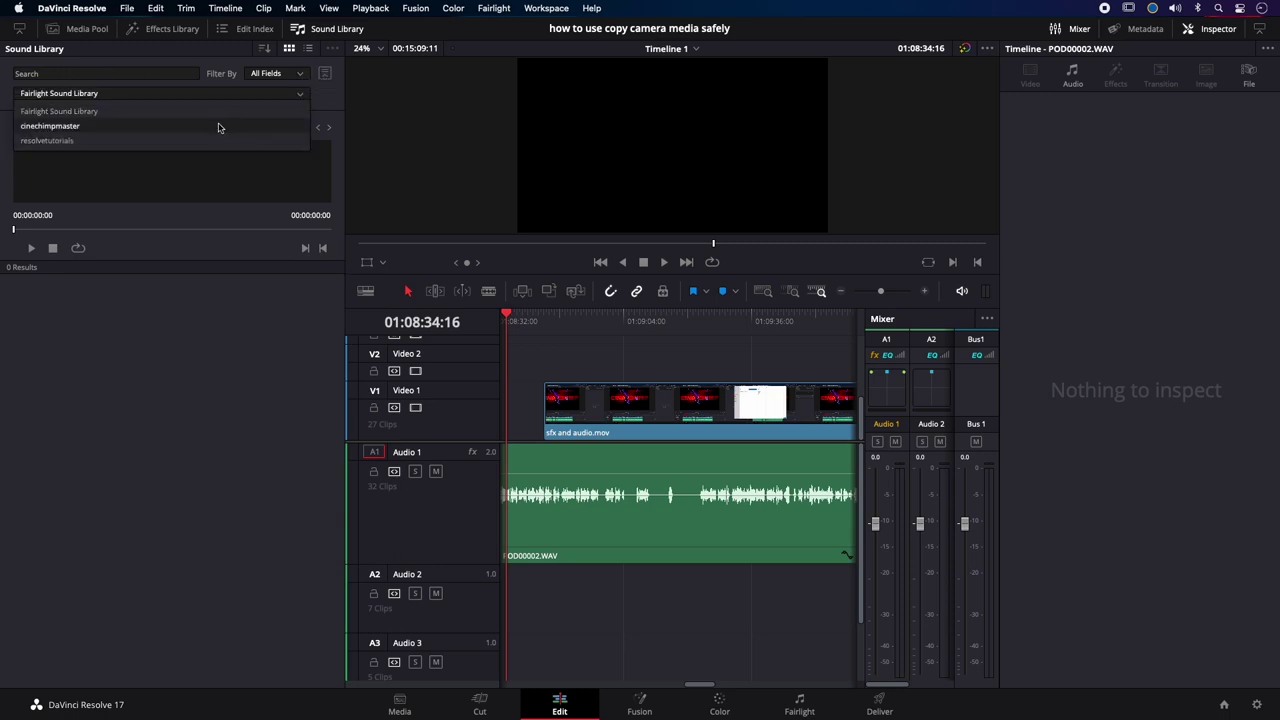
{"action": "left_click", "coordinate": [222, 126]}
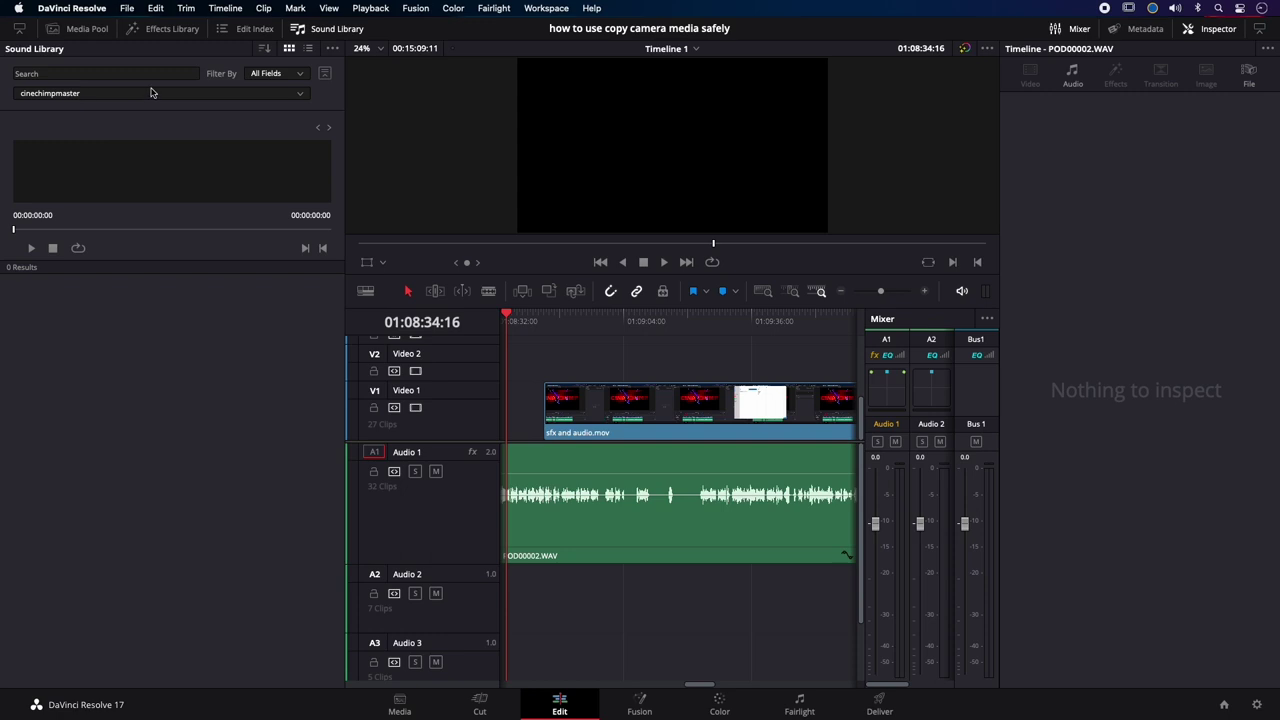
{"action": "left_click", "coordinate": [46, 74]}
{"action": "type", "text": "AUD"}
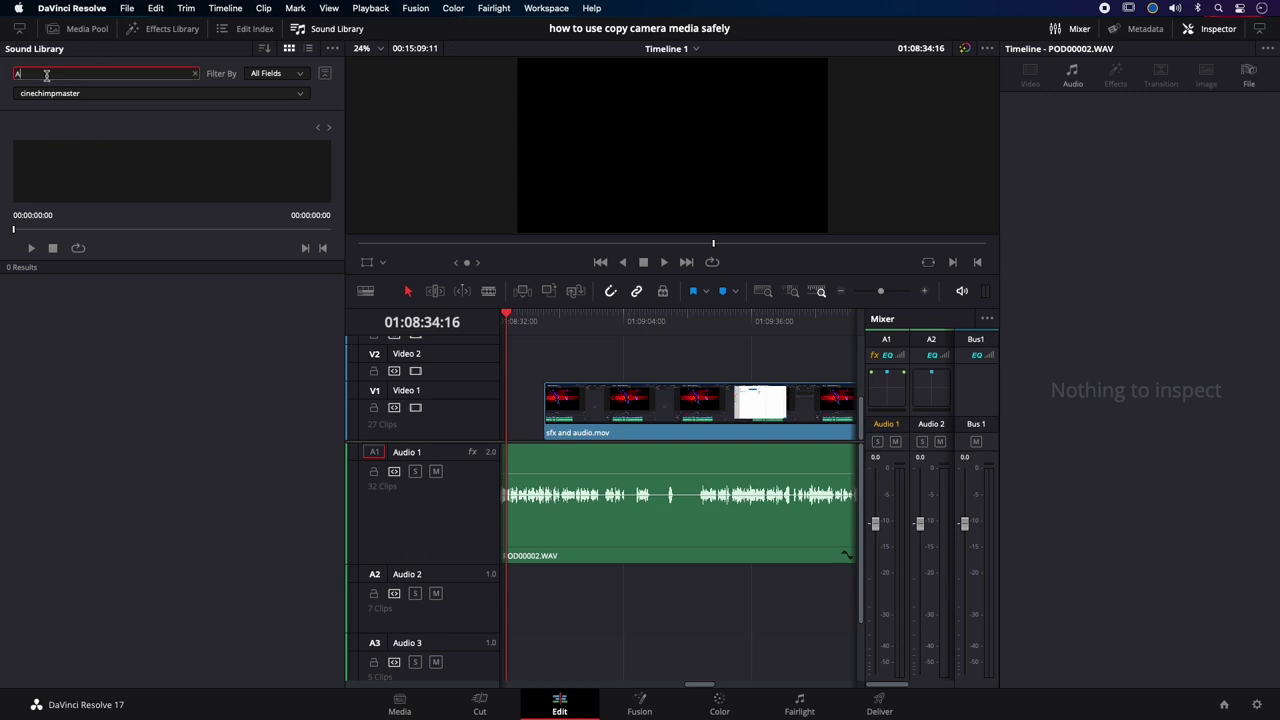
{"action": "type", "text": "II"}
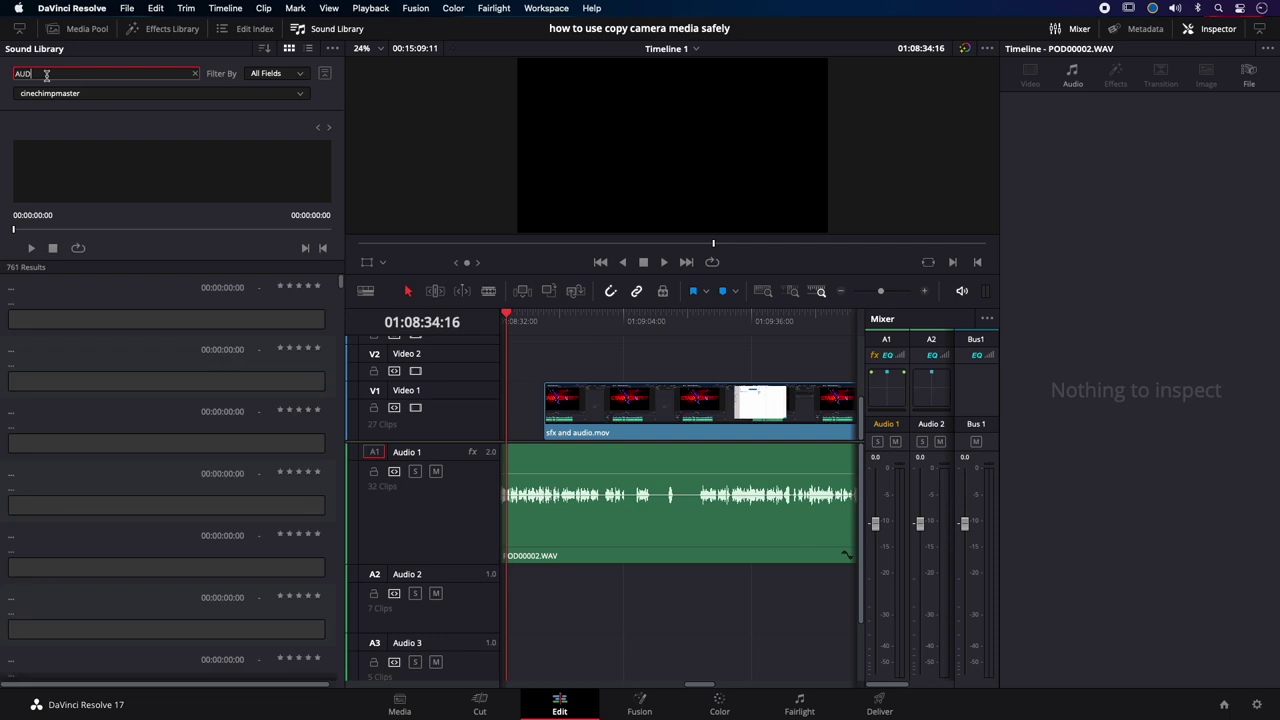
{"action": "type", "text": "O"}
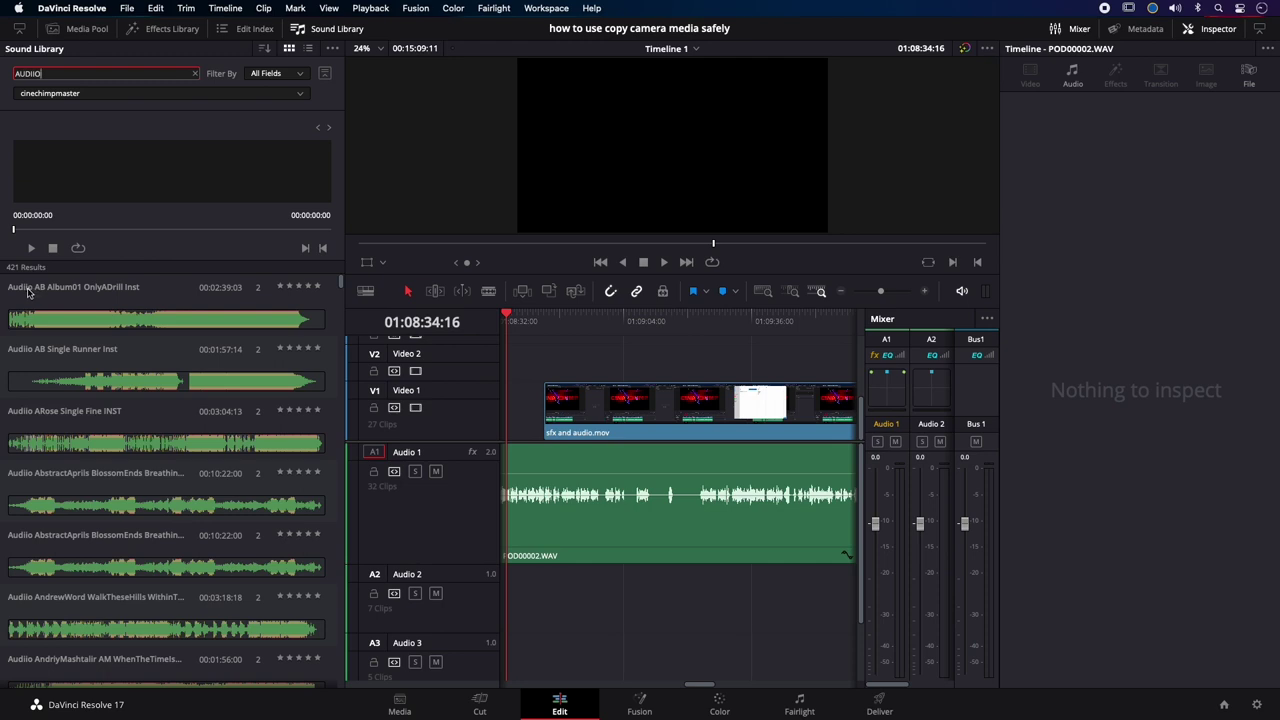
{"action": "key", "text": "BackSpace"}
{"action": "key", "text": "BackSpace"}
{"action": "key", "text": "BackSpace"}
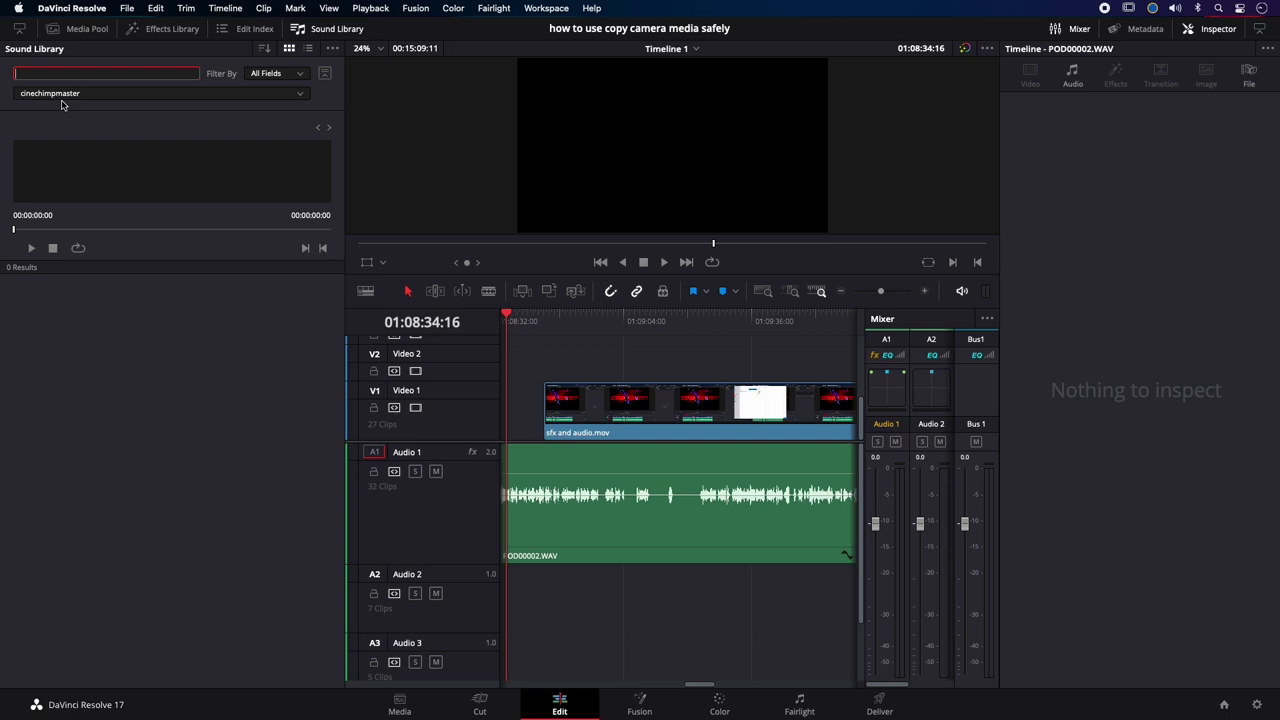
{"action": "type", "text": "DOG"}
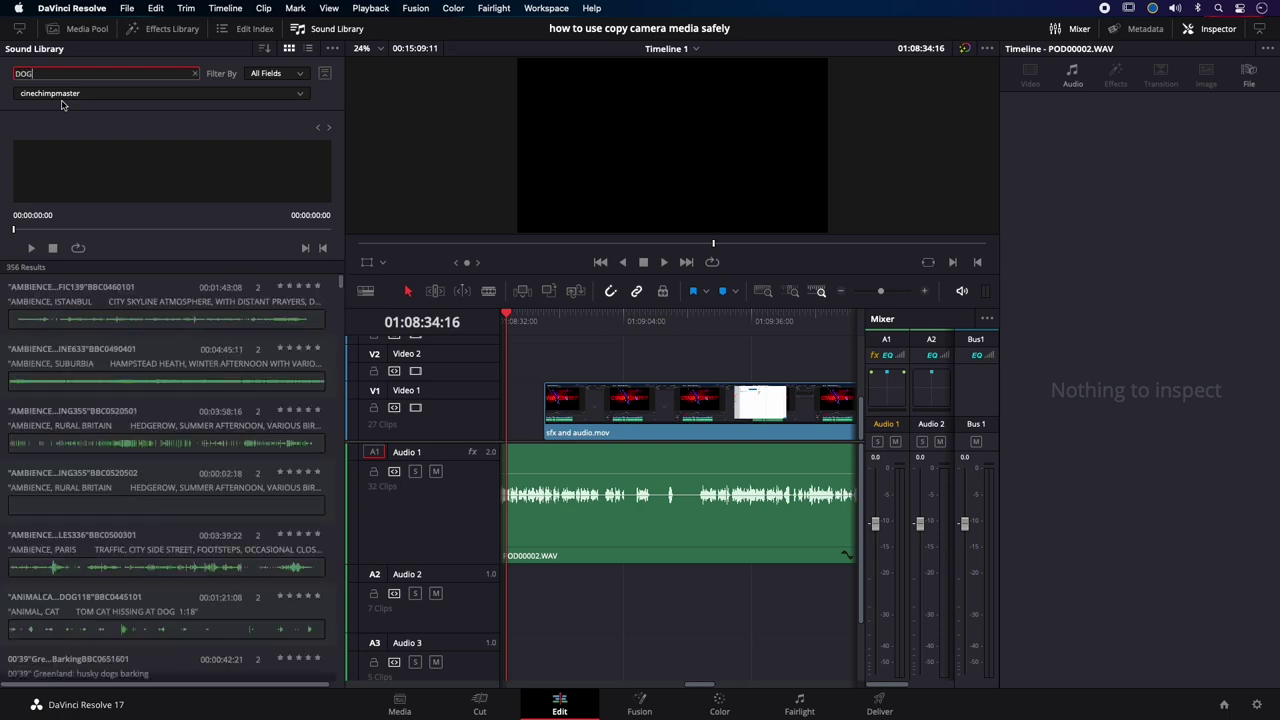
{"action": "scroll", "coordinate": [129, 440], "scroll_direction": "down", "scroll_amount": 5}
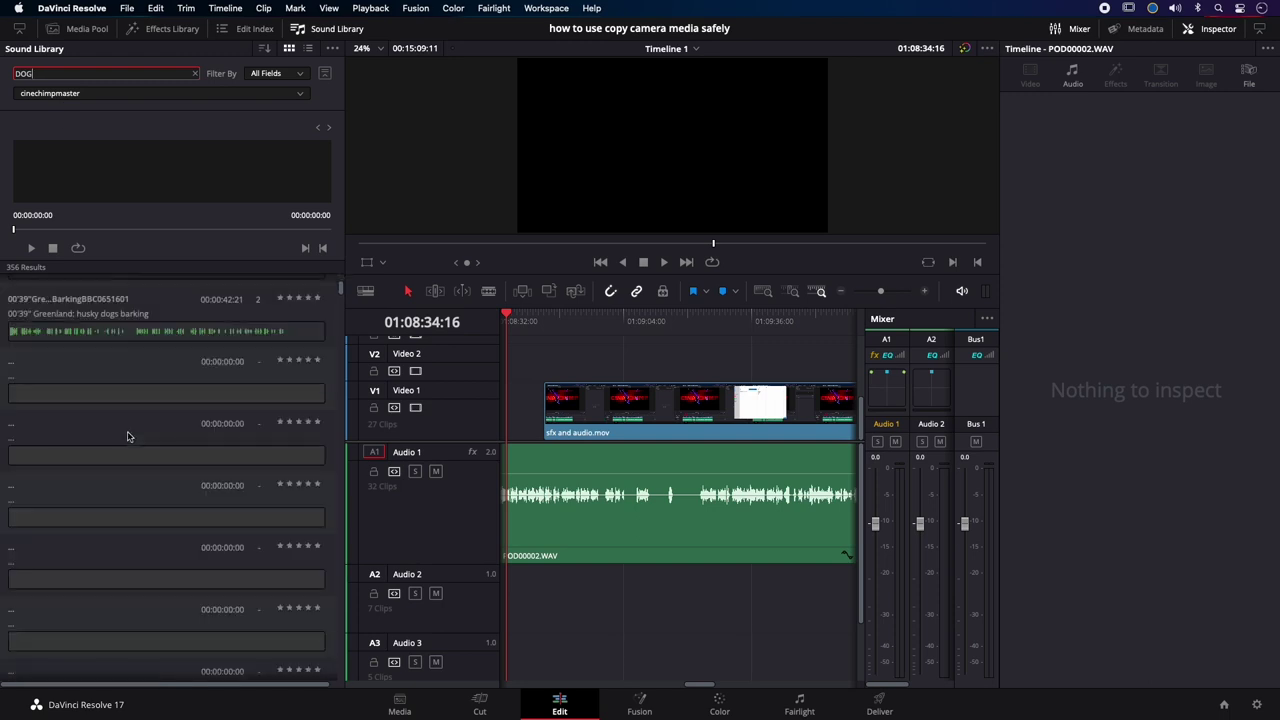
{"action": "scroll", "coordinate": [128, 436], "scroll_direction": "down", "scroll_amount": 2}
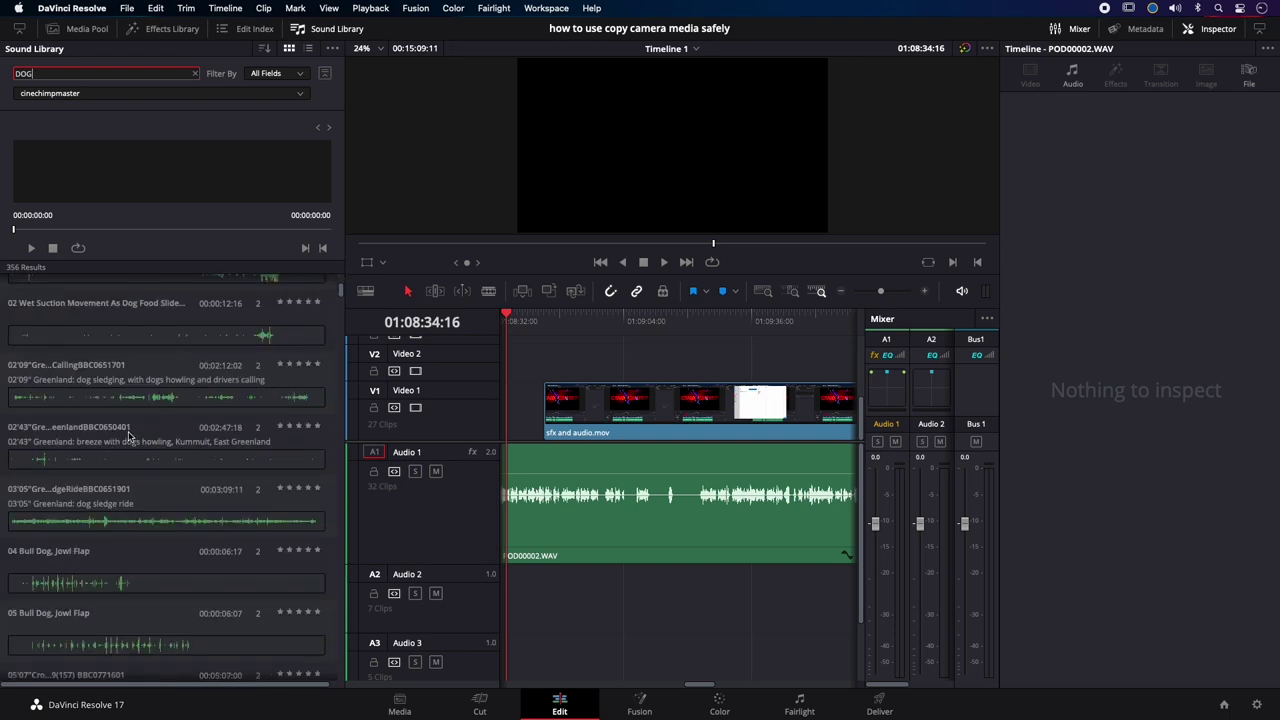
{"action": "left_click", "coordinate": [100, 397]}
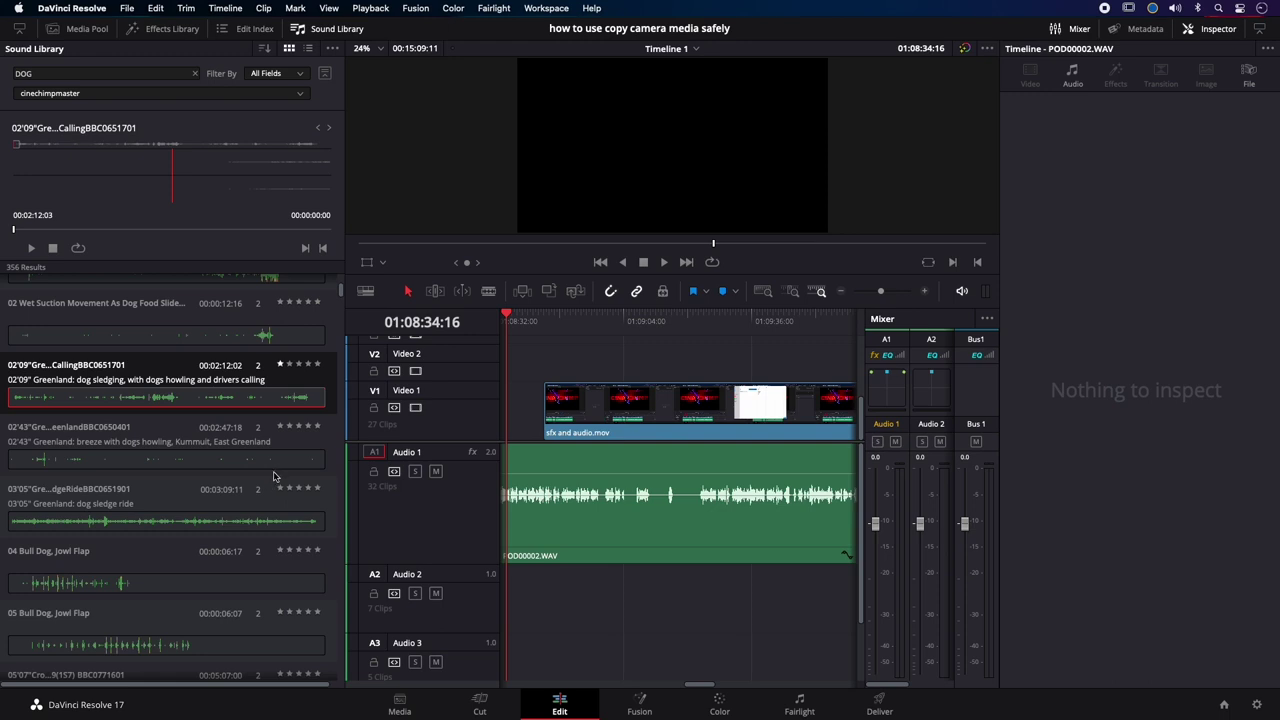
{"action": "left_click", "coordinate": [30, 73]}
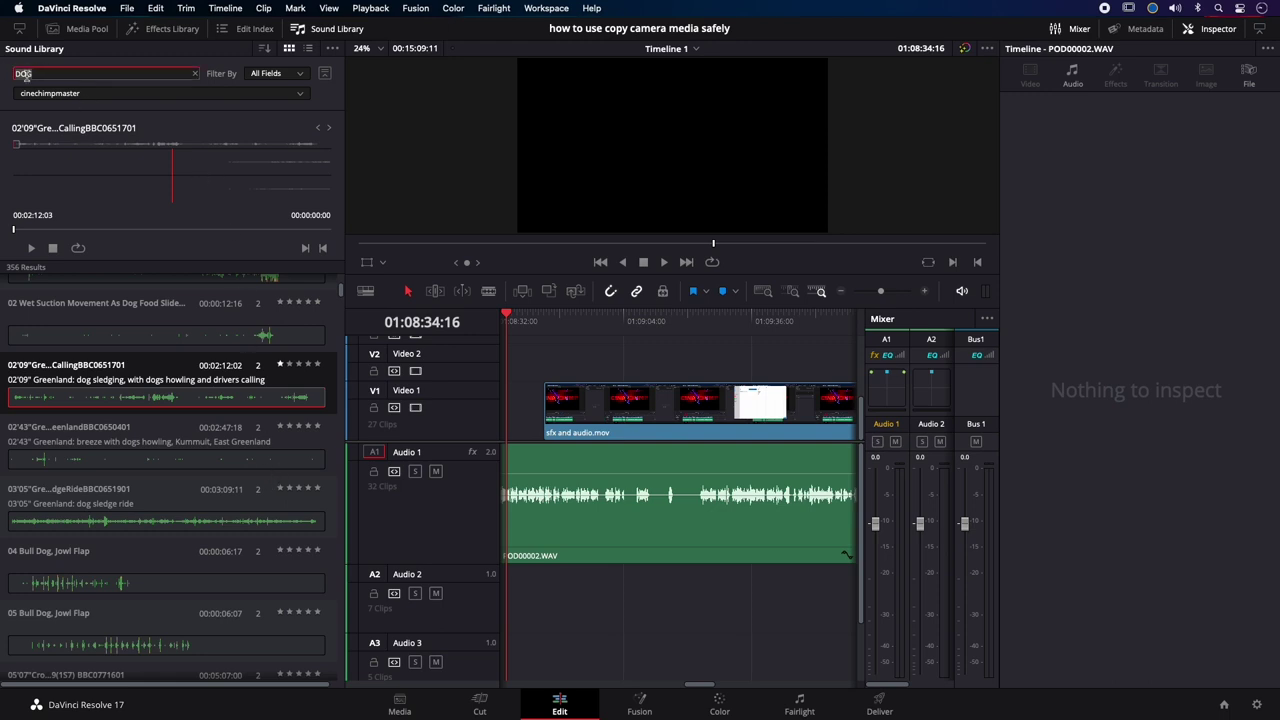
{"action": "key", "text": "BackSpace"}
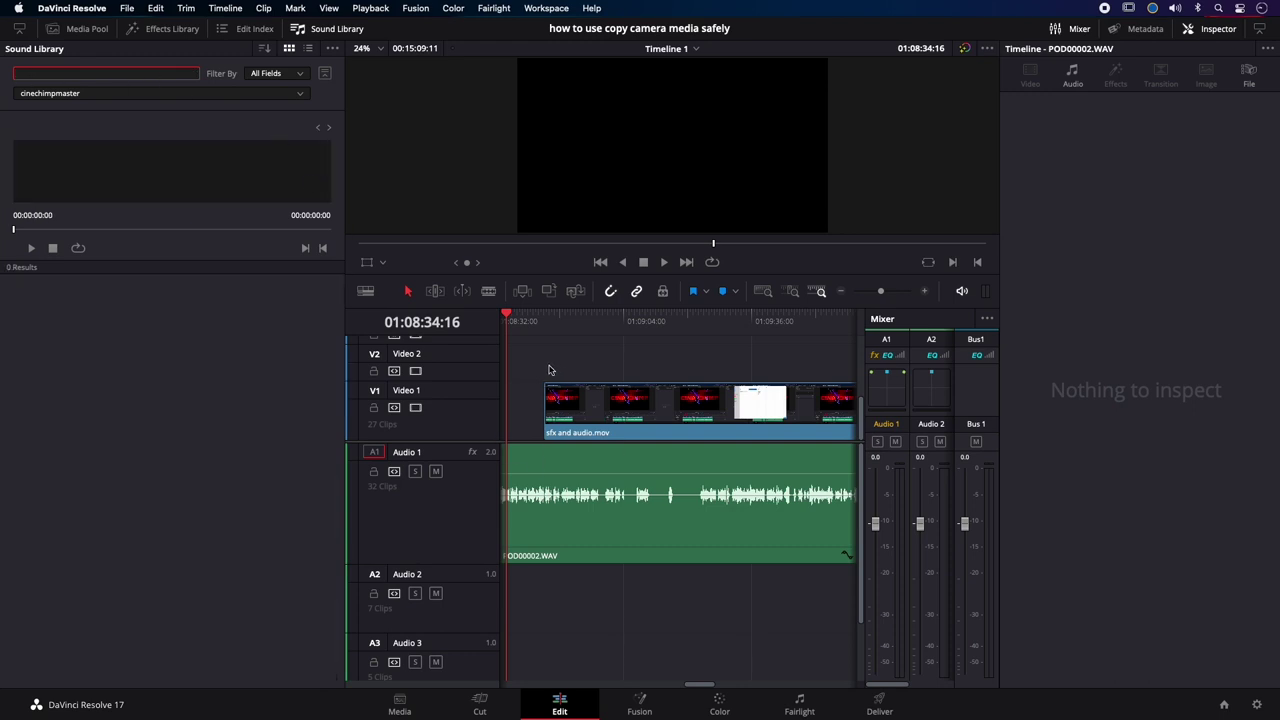